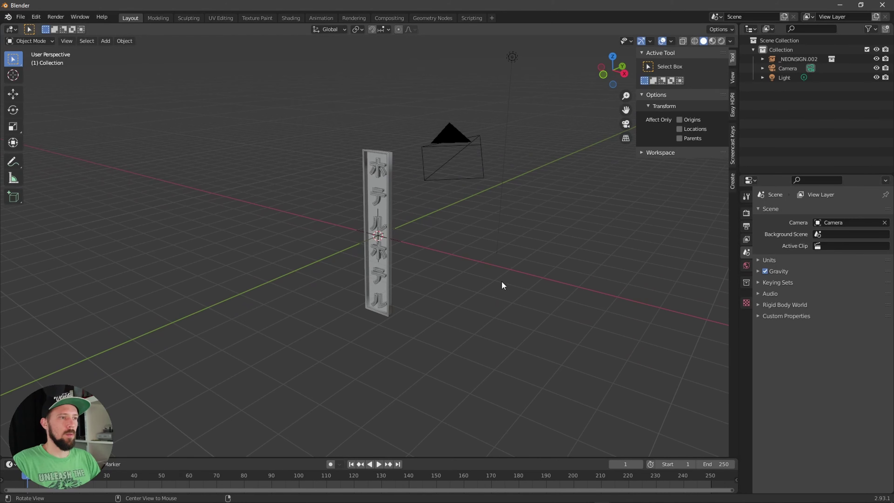
- Switch the viewport to Rendered shading so the neon glows, and select NEONSIGN.002
middle_click_drag(471, 290, 481, 296)
key("z")
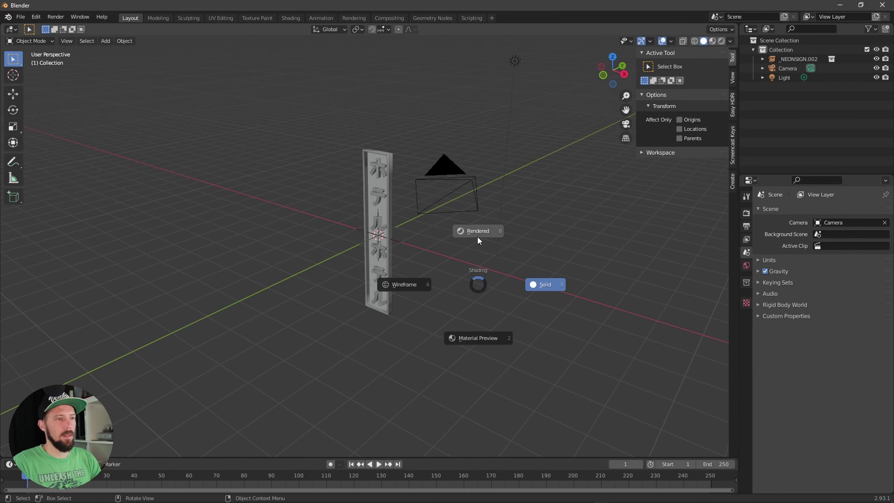
left_click(484, 258)
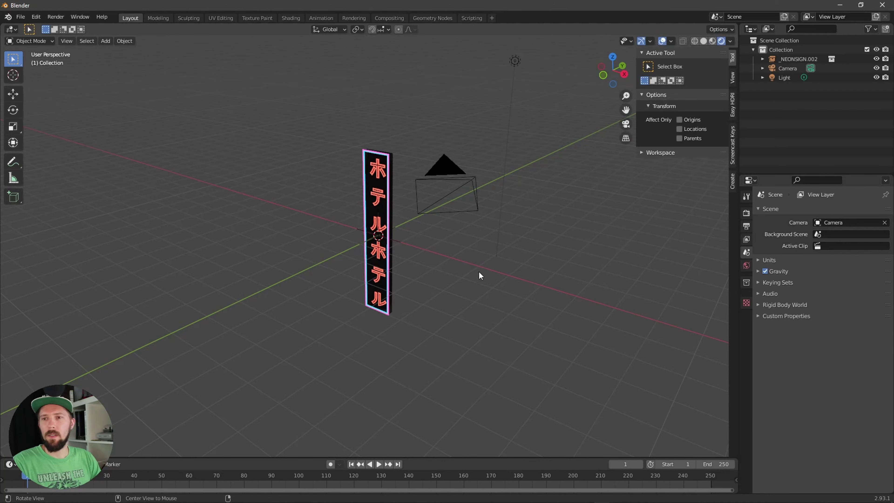
middle_click_drag(479, 272, 491, 298)
left_click(797, 59)
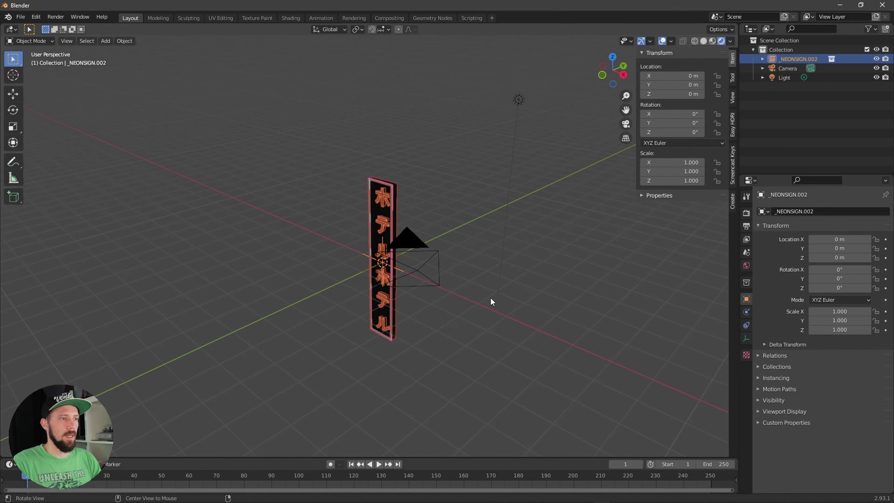
- Move NEONSIGN.002 back along Y to about 5 m
key("g")
key("y")
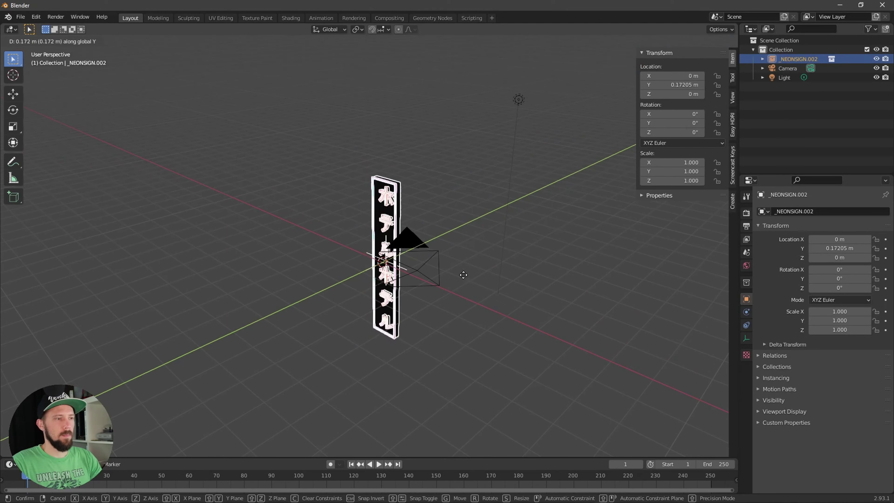
left_click(517, 280)
middle_click_drag(517, 280, 511, 299)
- Add a plane at the origin, rotate it 90° on X, and select the Camera
key("shift+a")
mouse_move(510, 296)
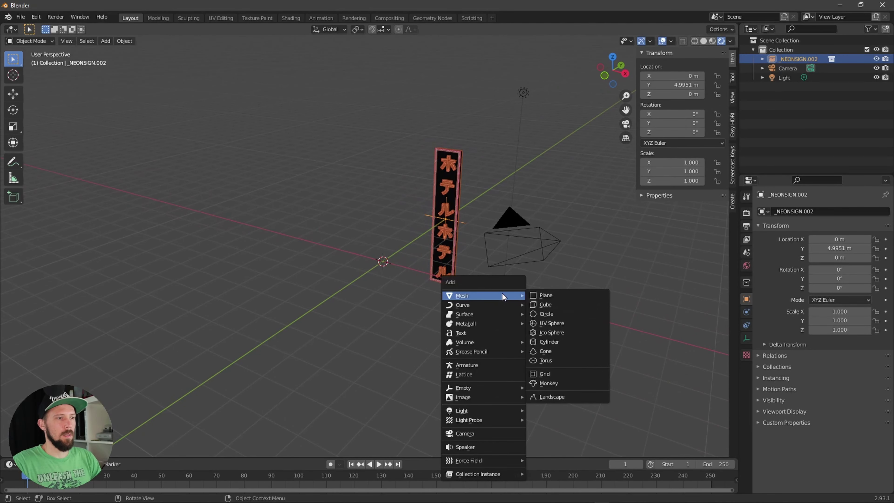
left_click(564, 295)
middle_click_drag(564, 297, 528, 307)
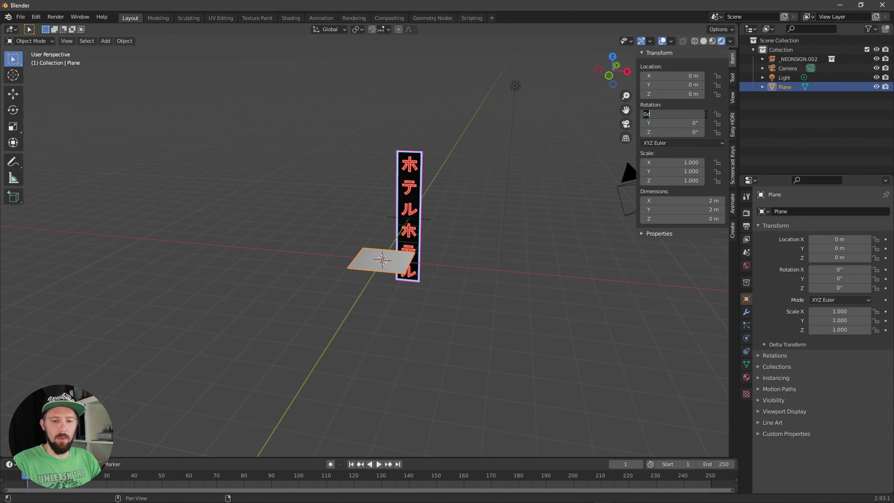
type("90")
key("Return")
mouse_move(406, 281)
middle_mouse_down()
mouse_move(421, 287)
mouse_move(407, 291)
middle_mouse_up()
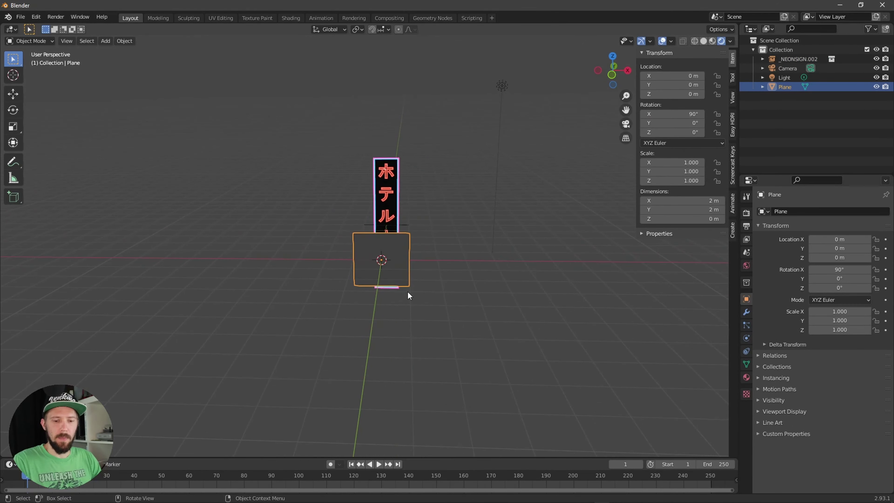
left_click(789, 68)
middle_click_drag(511, 247, 472, 278)
- Zero the camera's location and set its rotation to X 90°, Z 0°
left_click(686, 76)
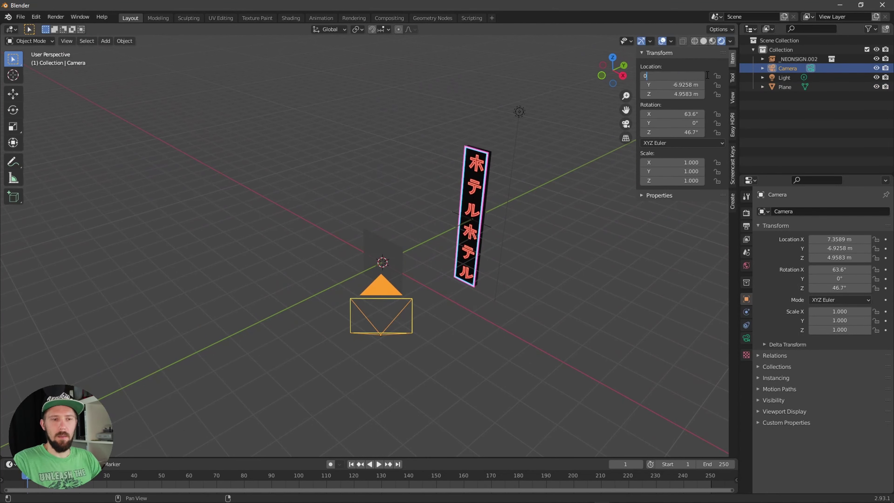
type("0")
key("Return")
key("alt+g")
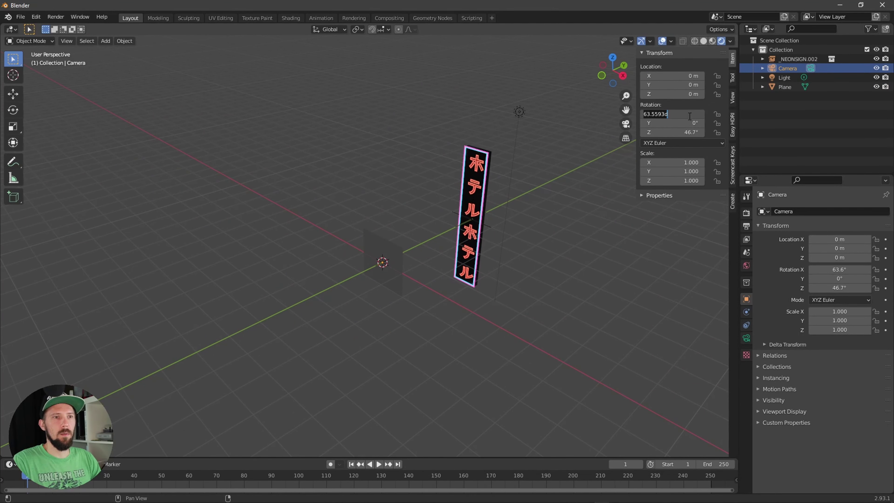
type("90")
key("Return")
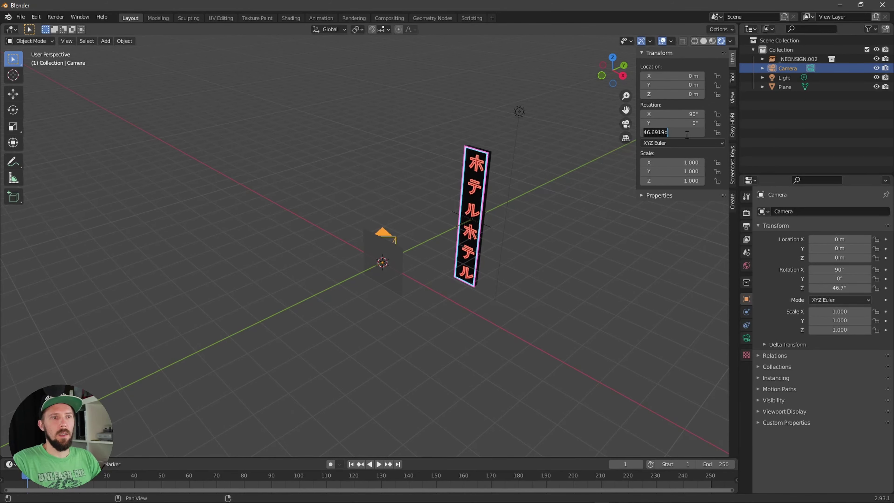
left_click(688, 135)
type("0")
key("Return")
- Place the camera at Y -6 m and look through it
key("g")
key("y")
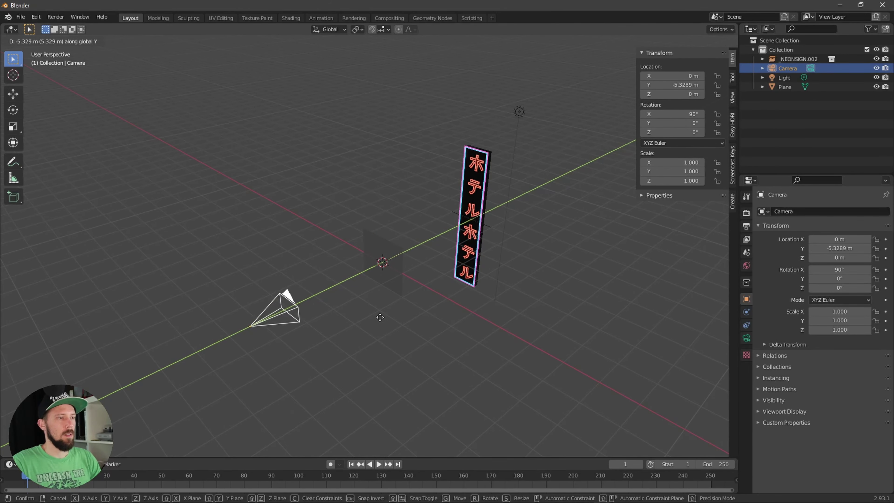
left_click(366, 328)
key("KP_0")
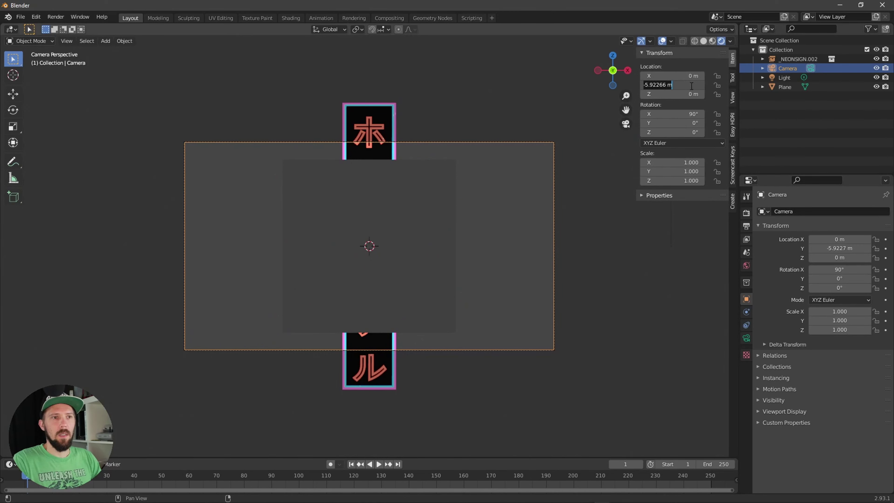
type("-6")
key("Return")
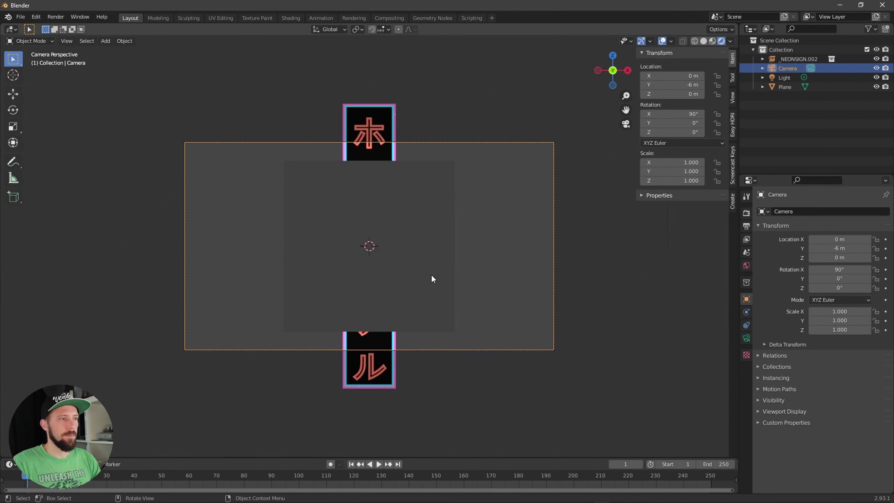
- Scale the plane up, then widen it on X to fill the frame (about 4.47 × 2.57 m)
left_click(430, 239)
key("s")
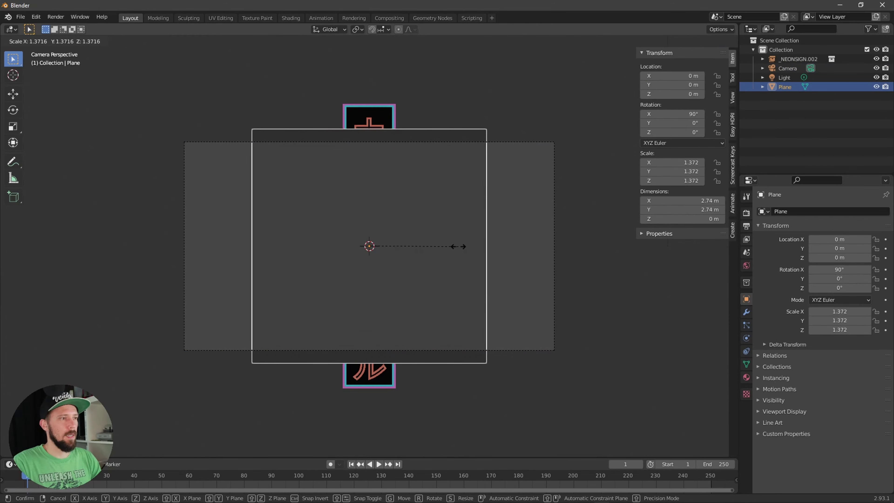
left_click(450, 247)
key("s")
key("x")
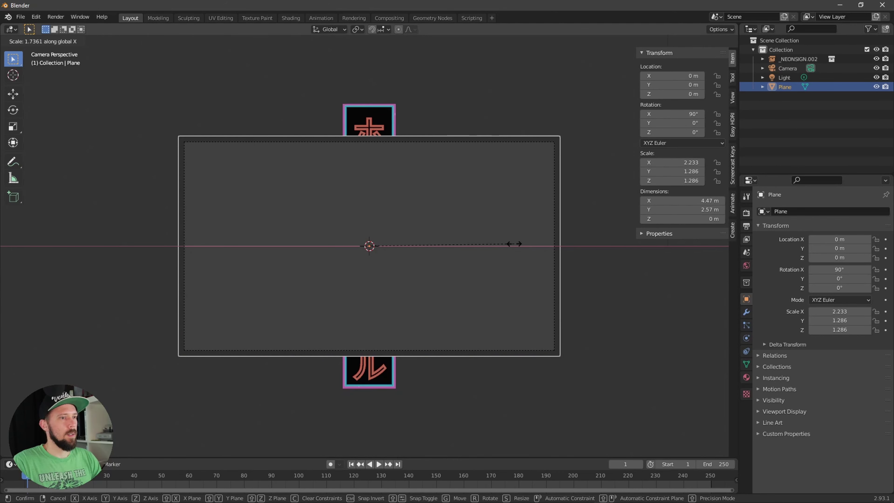
left_click(514, 243)
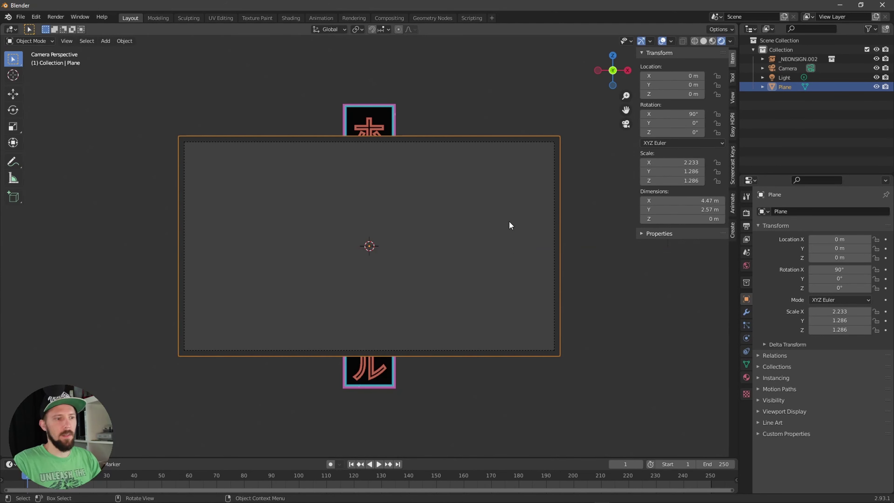
- Check the 1920×1080 output settings and return to the camera view
left_click(745, 227)
left_click(746, 214)
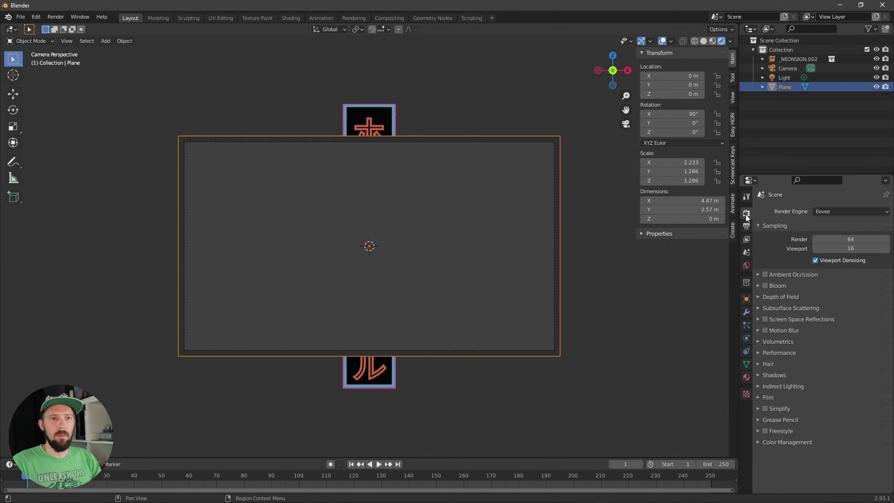
left_click(747, 226)
middle_click_drag(589, 256, 562, 269)
key("KP_0")
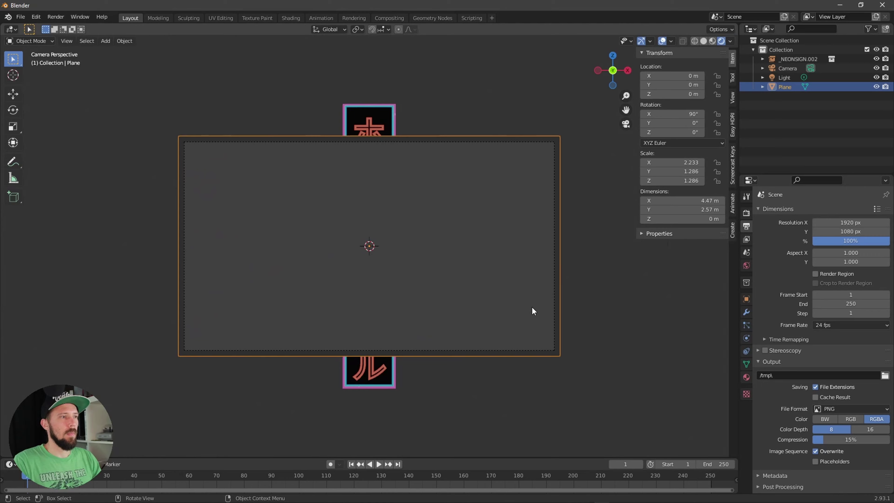
key("shift+a")
- Add a cube at the origin and flatten it along X into a thin slab
mouse_move(528, 312)
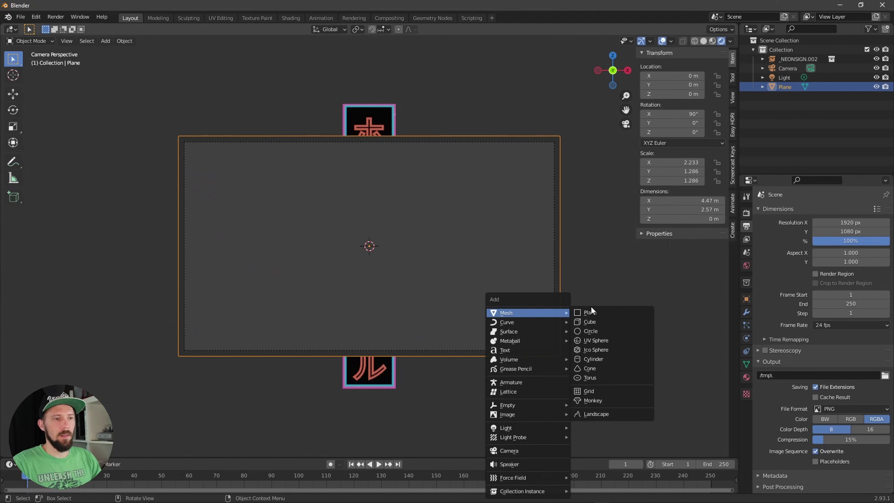
left_click(581, 323)
middle_click_drag(580, 322, 454, 288)
key("s")
key("y")
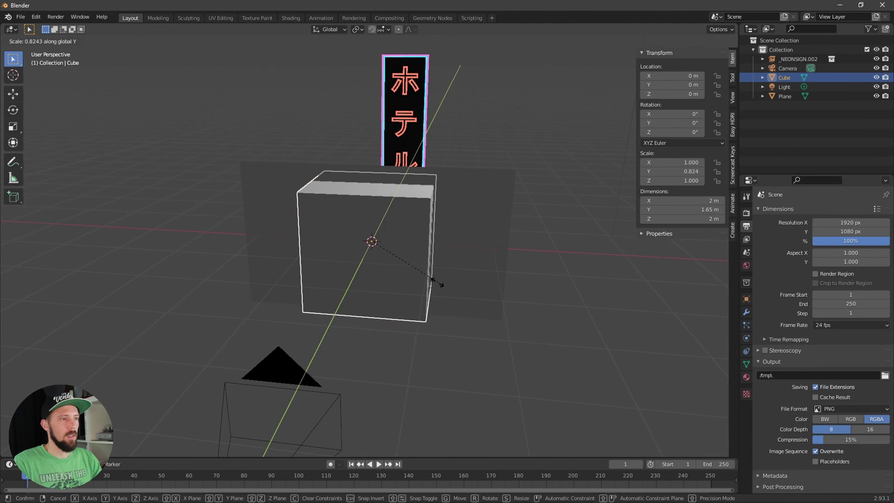
key("x")
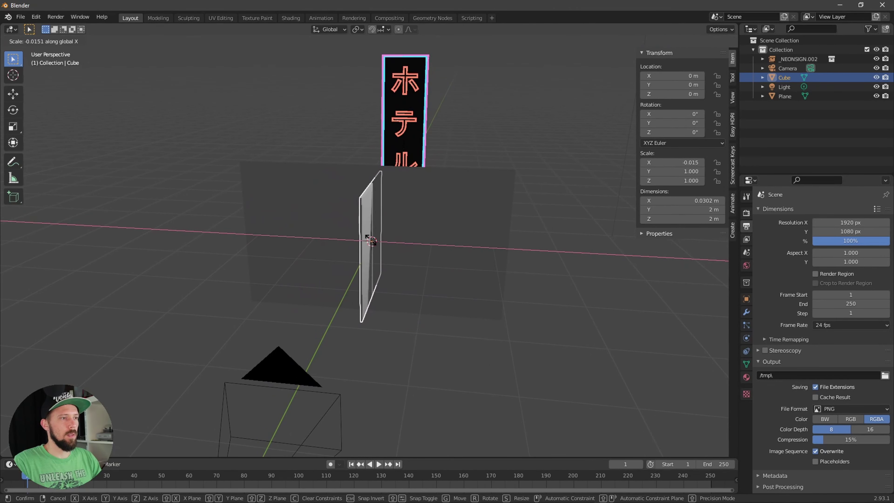
left_click(374, 241)
middle_click_drag(375, 240, 375, 241)
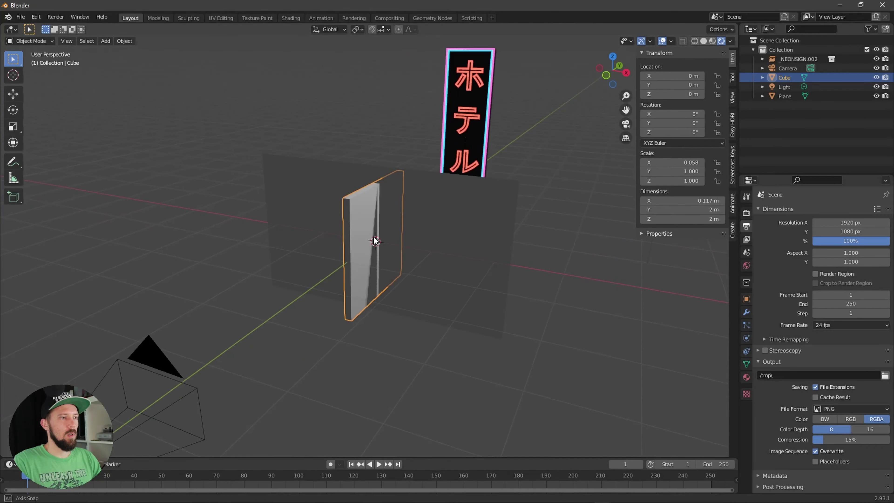
- Stretch the slab taller on Z and narrow it on Y into a vertical bar
key("s")
key("z")
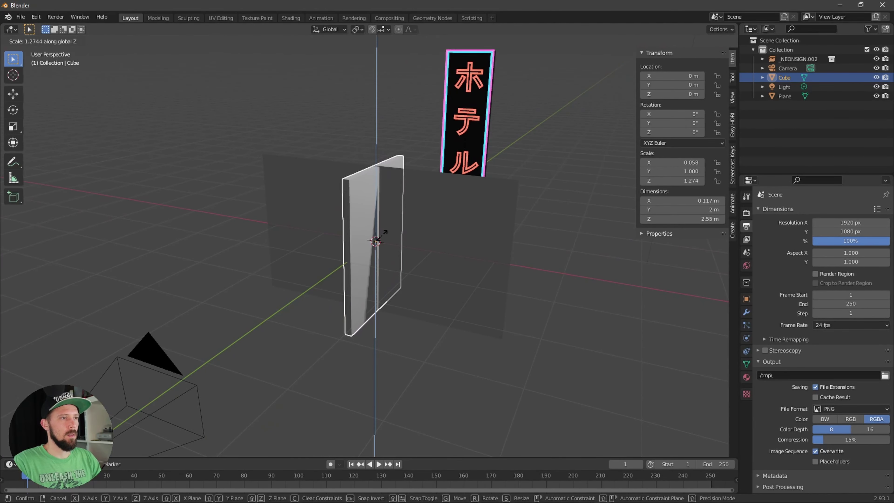
left_click(380, 236)
middle_click_drag(382, 234, 395, 241)
key("s")
key("x")
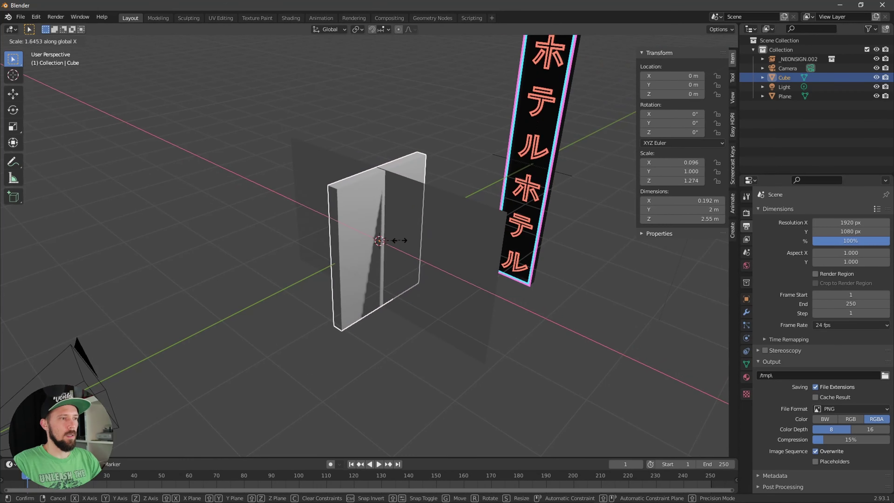
key("y")
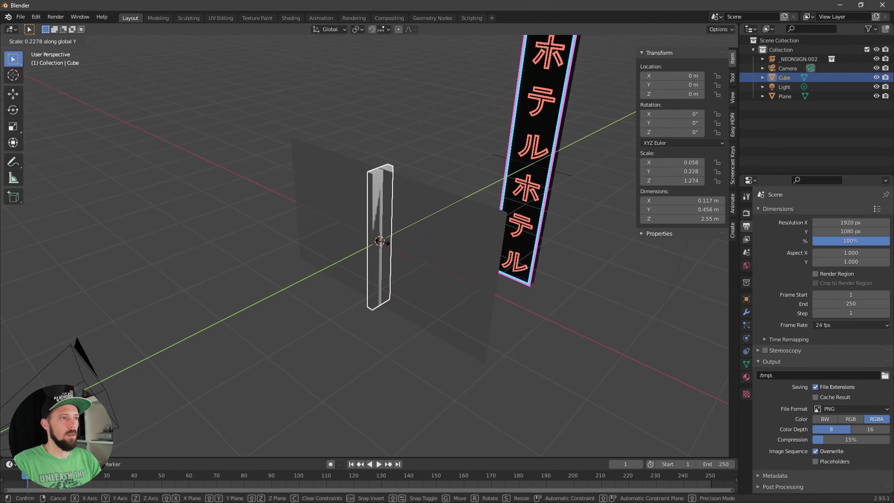
left_click(380, 242)
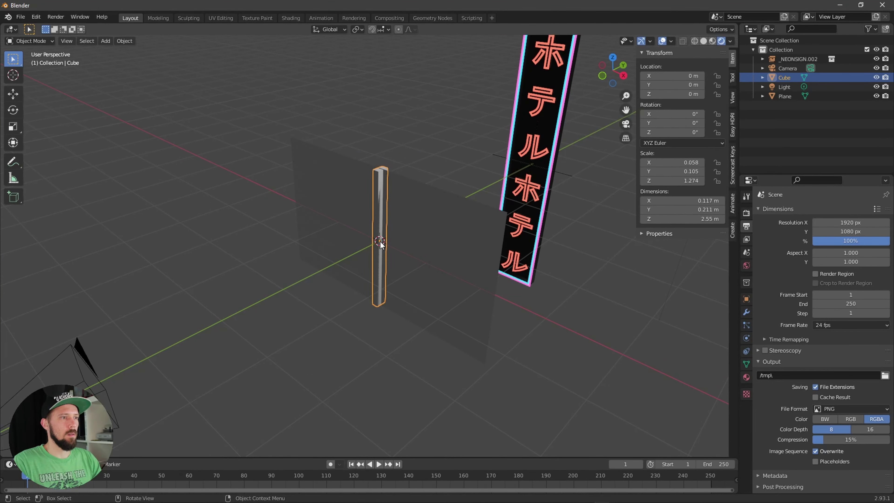
middle_click_drag(380, 243, 423, 244)
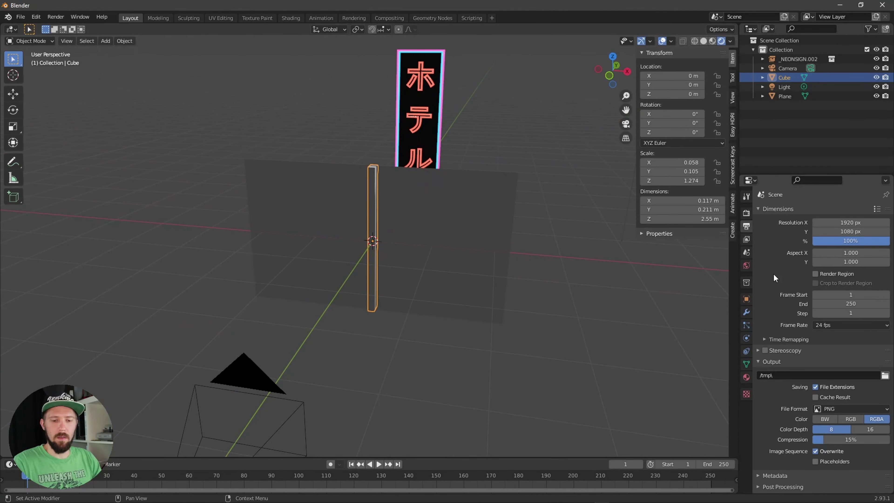
key("KP_0")
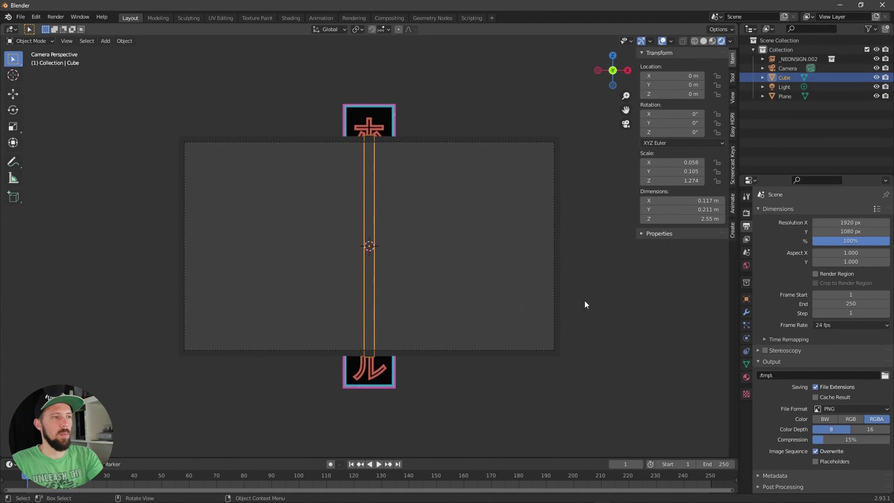
- Move the bar left along X and thin it into a post at X ≈ −2.1 m
key("g")
key("x")
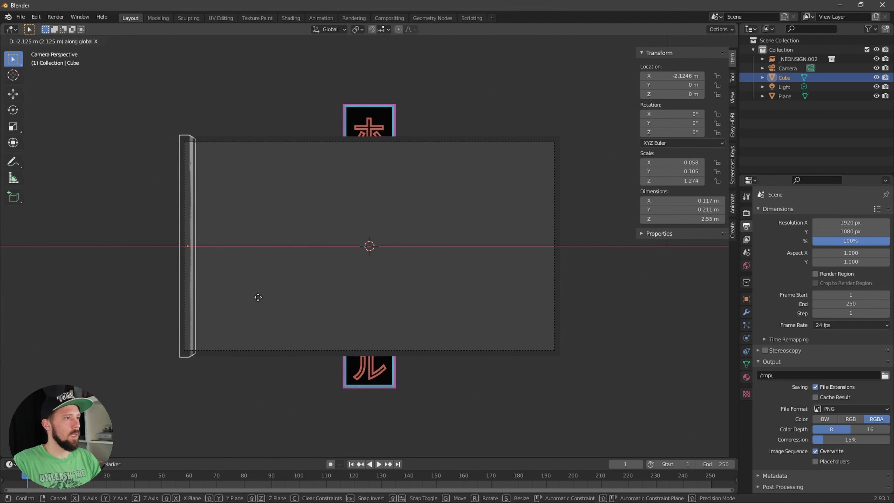
left_click(262, 296)
key("s")
key("x")
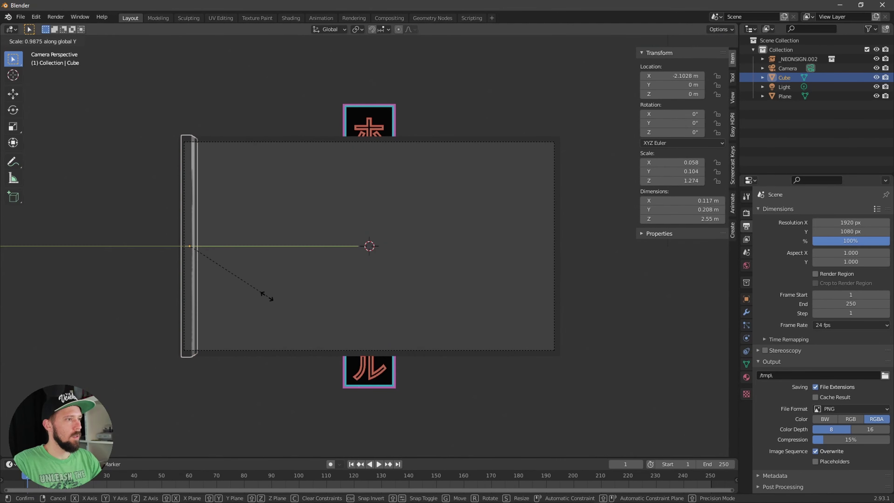
left_click(232, 281)
key("g")
key("x")
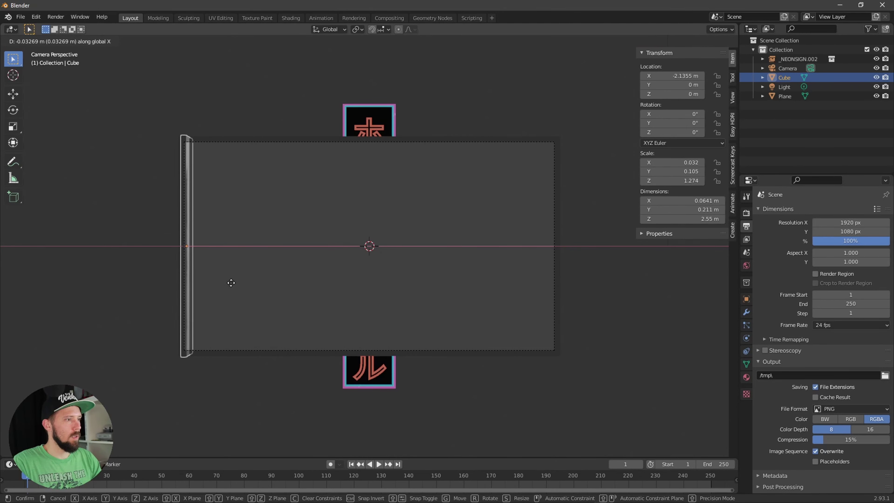
- Give the post an Array modifier with Count 4 and relative offset X 22
left_click(231, 282)
left_click(747, 312)
left_click(812, 211)
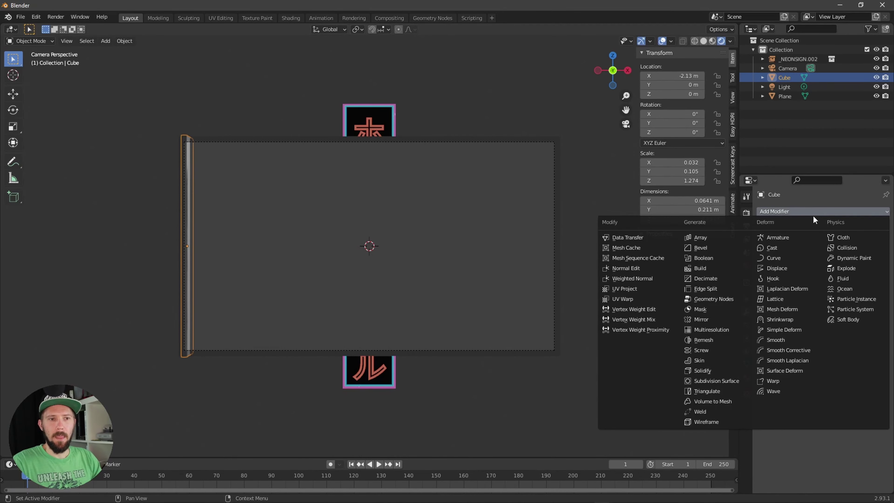
left_click(718, 238)
left_click_drag(837, 280, 868, 280)
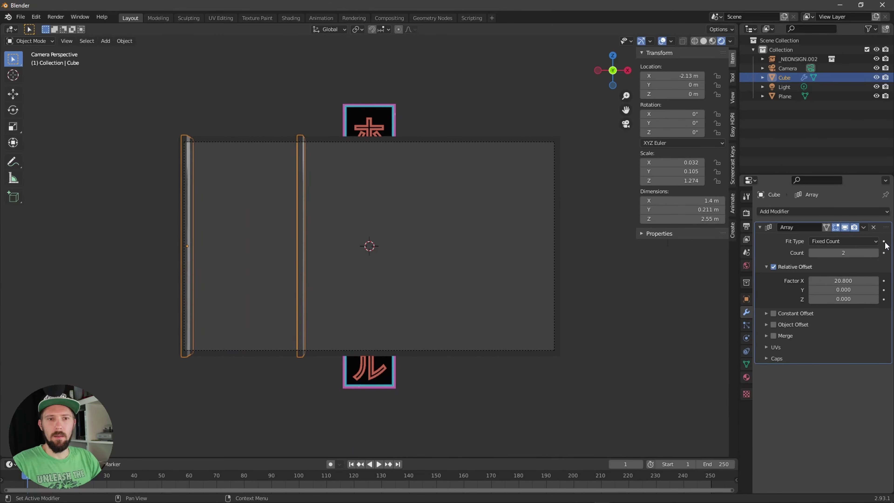
left_click(875, 254)
left_click(875, 253)
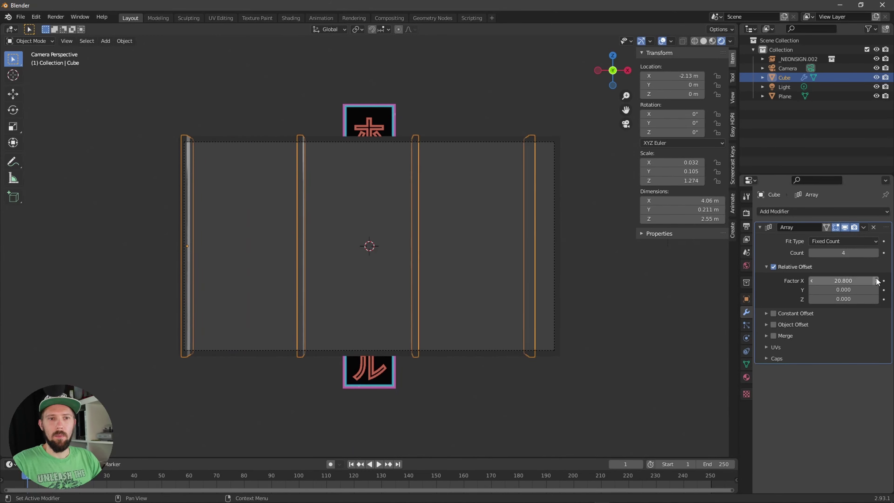
left_click_drag(844, 280, 851, 280)
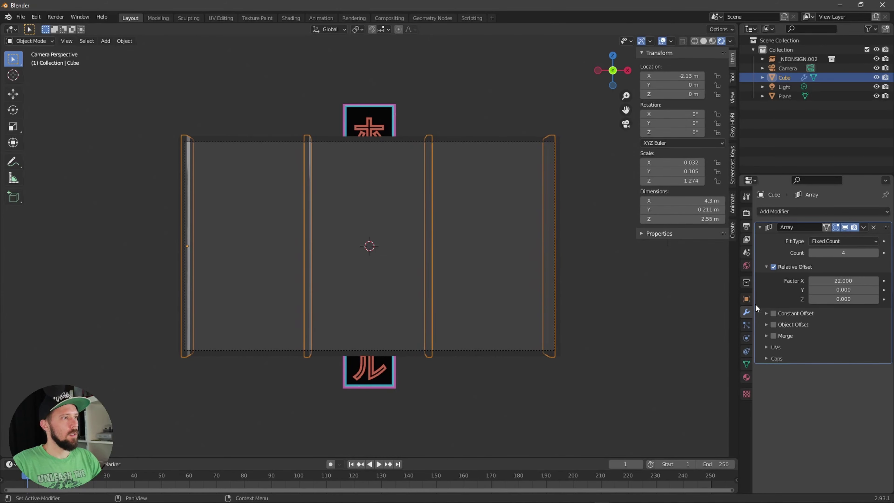
middle_click_drag(704, 305, 436, 308)
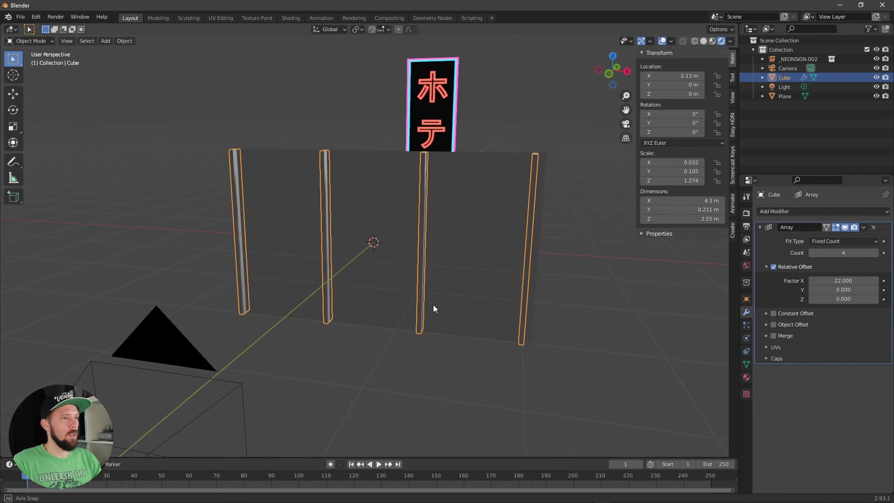
middle_click_drag(470, 337, 382, 352)
- Duplicate the arrayed posts in place, rotated 90° on Y and centred at X 0
middle_click_drag(414, 284, 405, 284)
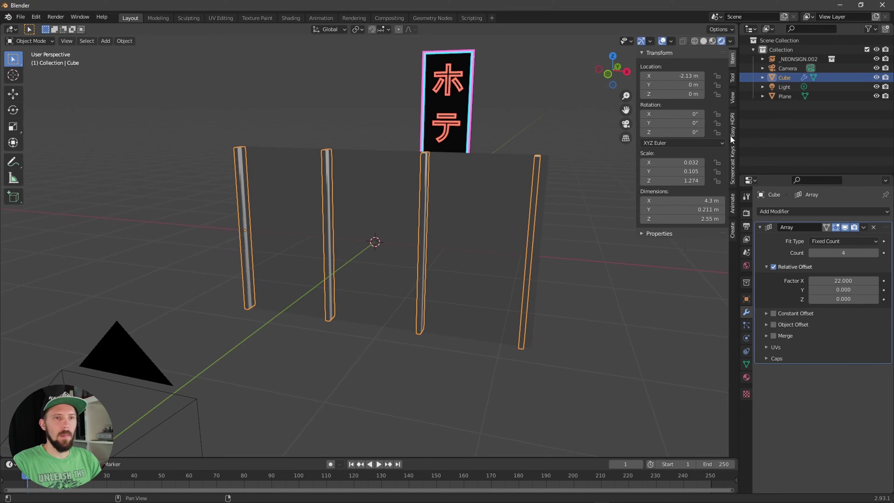
key("shift+d")
right_click(483, 245)
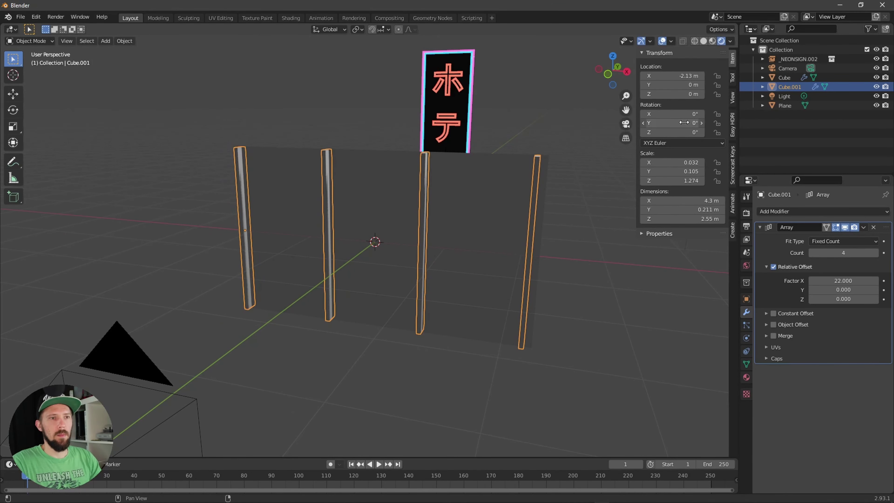
left_click_drag(683, 123, 687, 127)
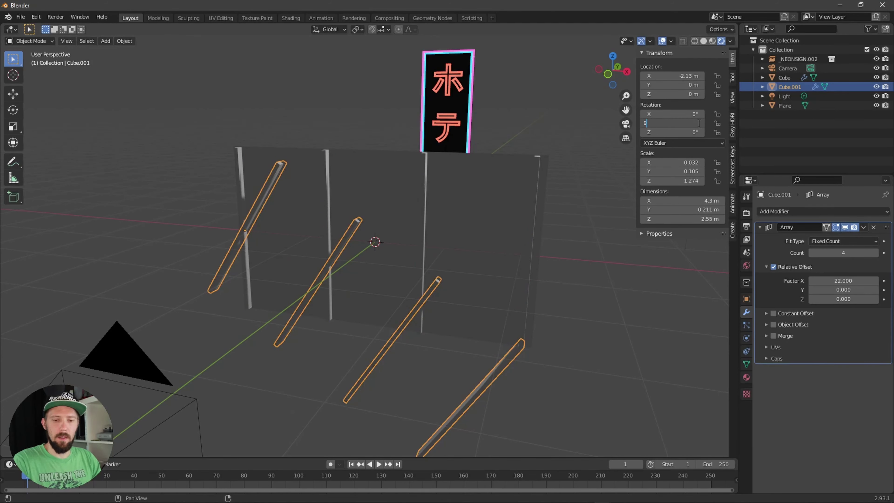
type("0")
key("Return")
type("0")
key("Return")
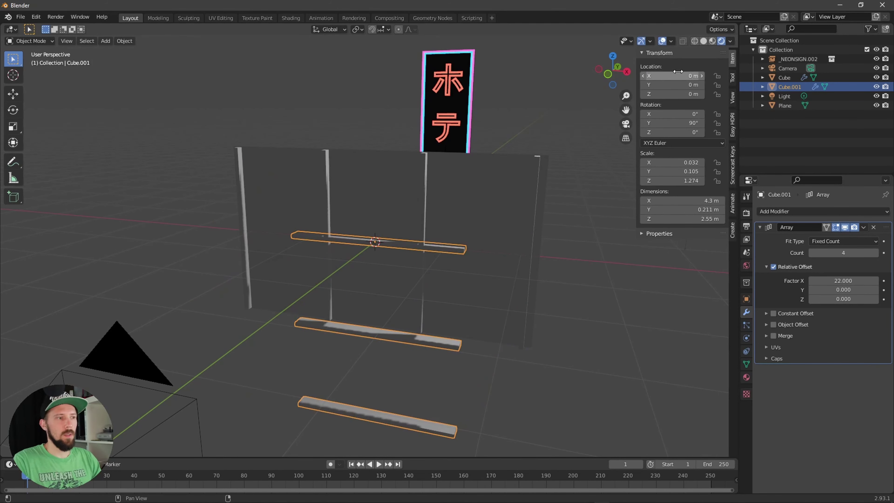
- Stretch the copy along X into long rails and raise them up the wall
key("s")
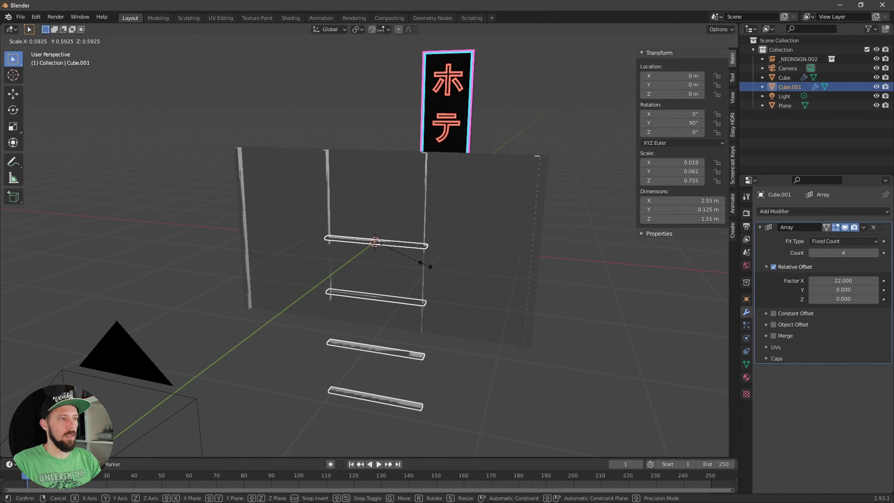
key("x")
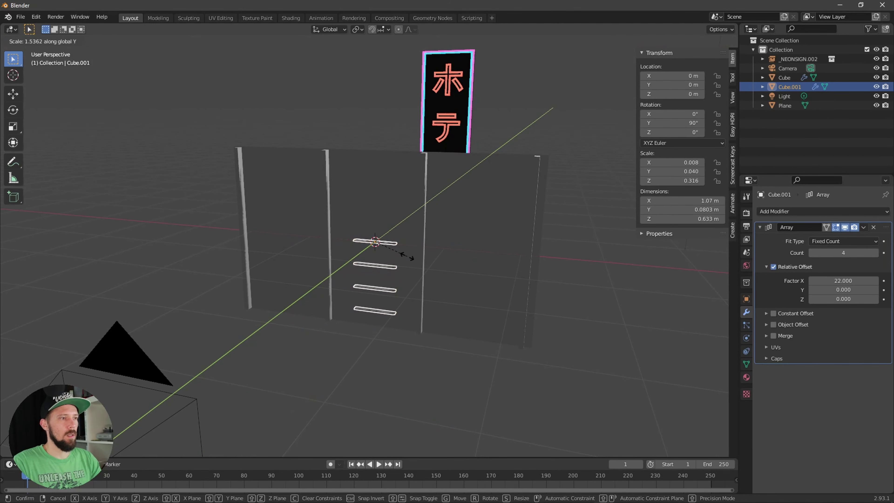
left_click(529, 257)
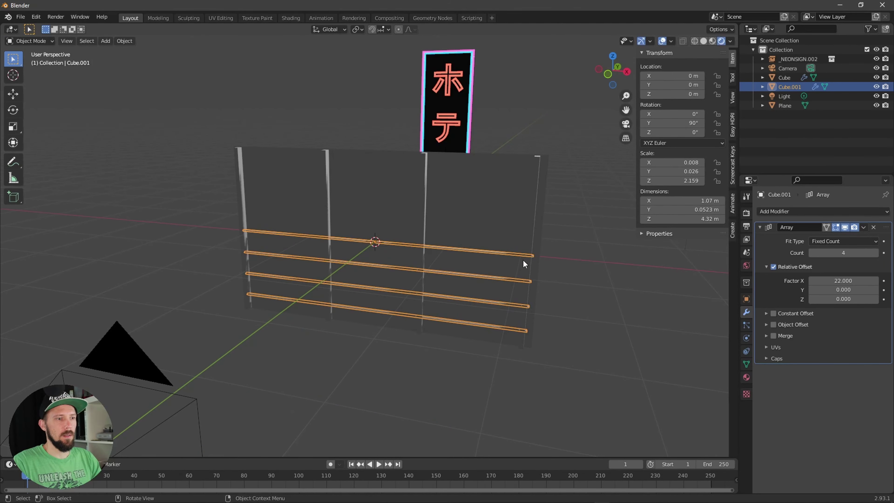
key("g")
key("z")
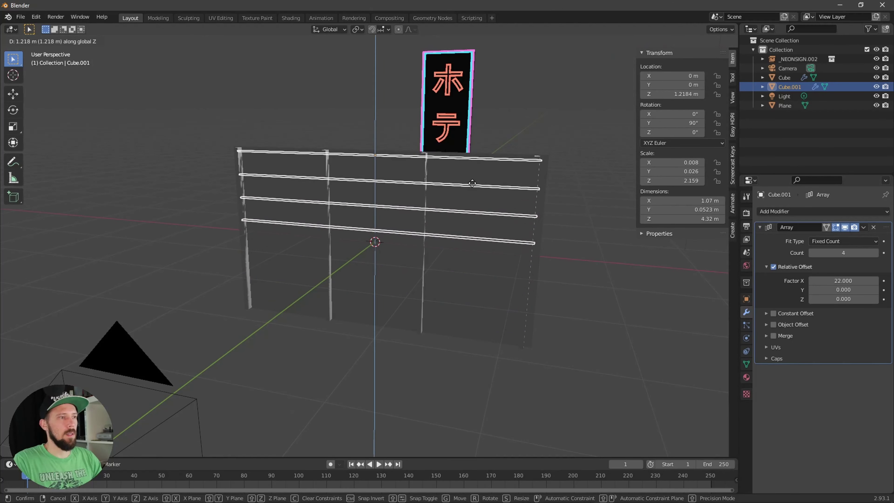
left_click(474, 186)
- Set the rails' array offset factor X to 50.3 so they spread across the pane
left_click_drag(843, 281, 884, 281)
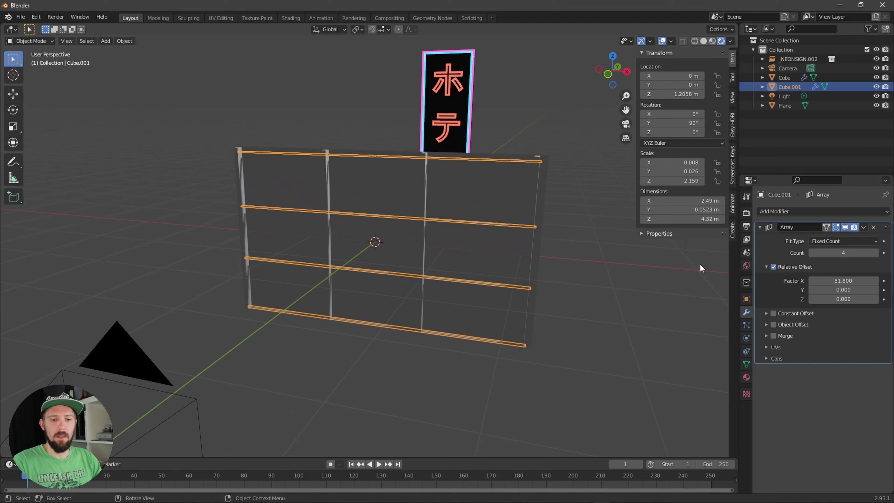
key("KP_0")
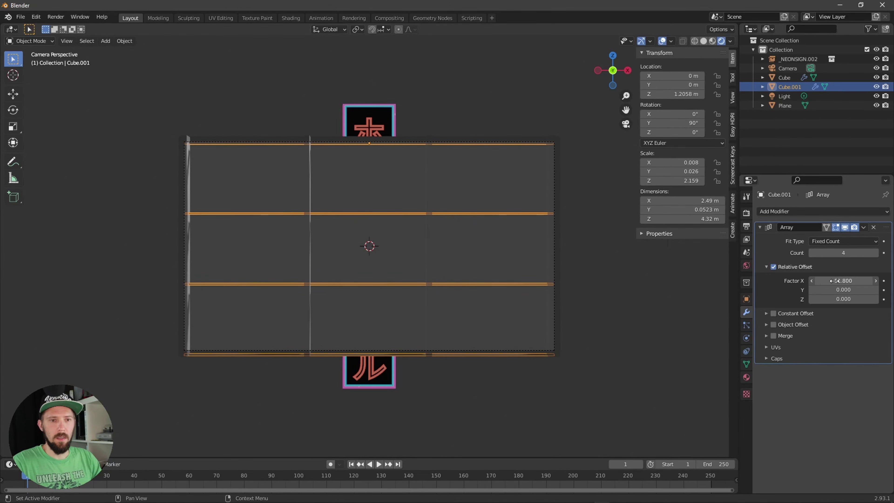
left_click_drag(834, 280, 835, 283)
left_click(618, 287)
middle_click_drag(617, 287, 504, 285)
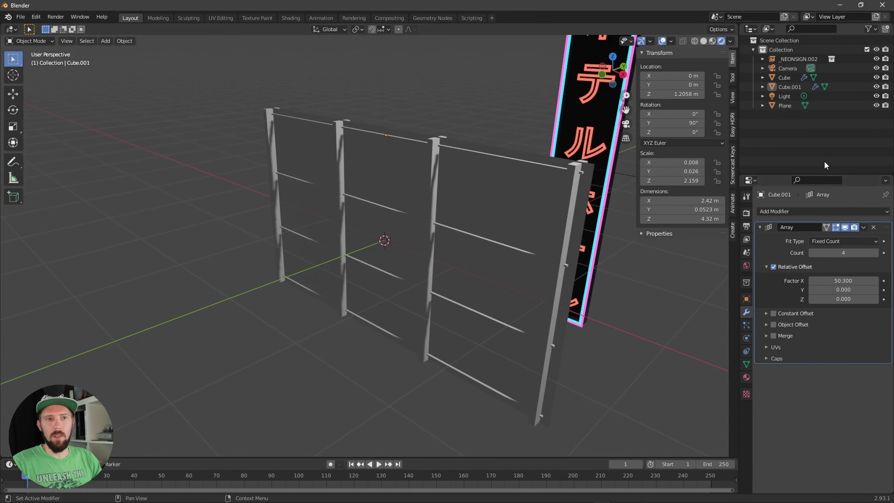
- Delete the Light object and show the Render Properties
left_click(790, 96)
key("x")
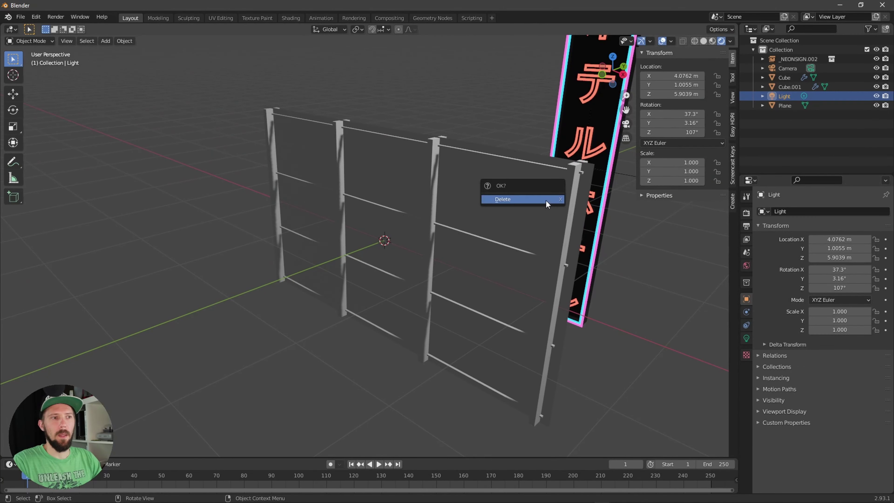
left_click(545, 199)
middle_click_drag(538, 219, 517, 256)
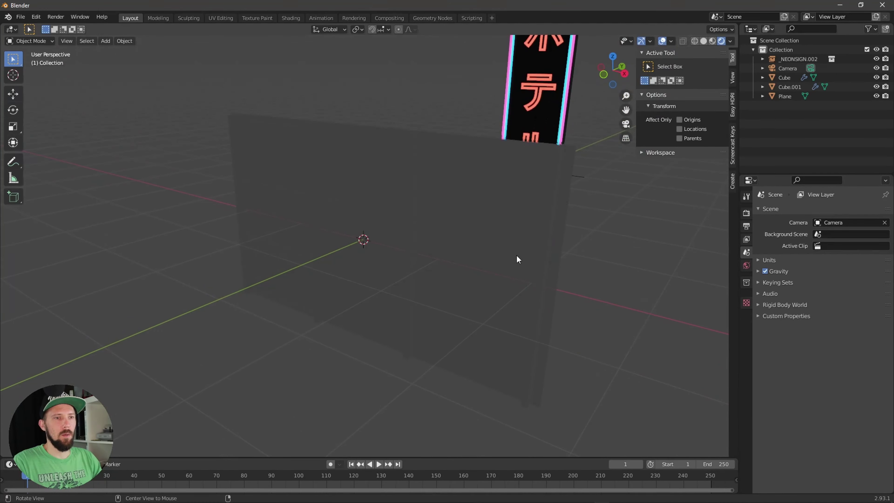
left_click(746, 213)
middle_click_drag(557, 288, 648, 301)
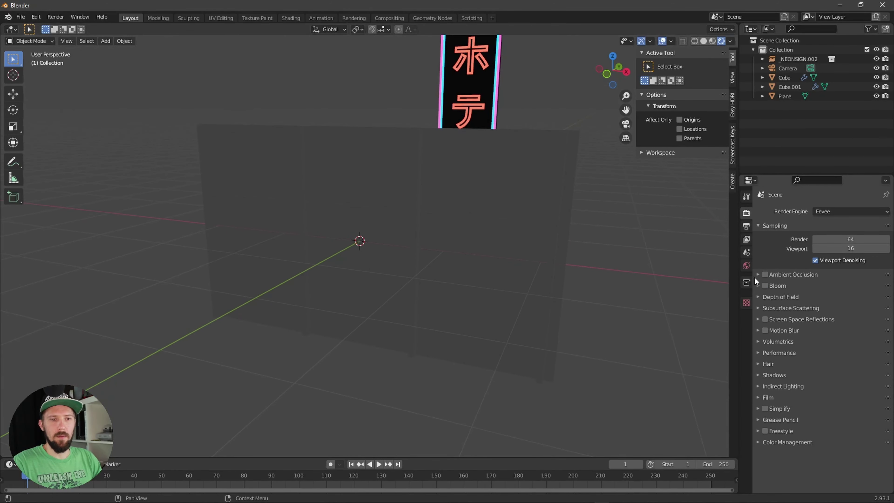
- Enable Bloom in Eevee and orbit in to inspect the glowing neon sign
left_click(765, 285)
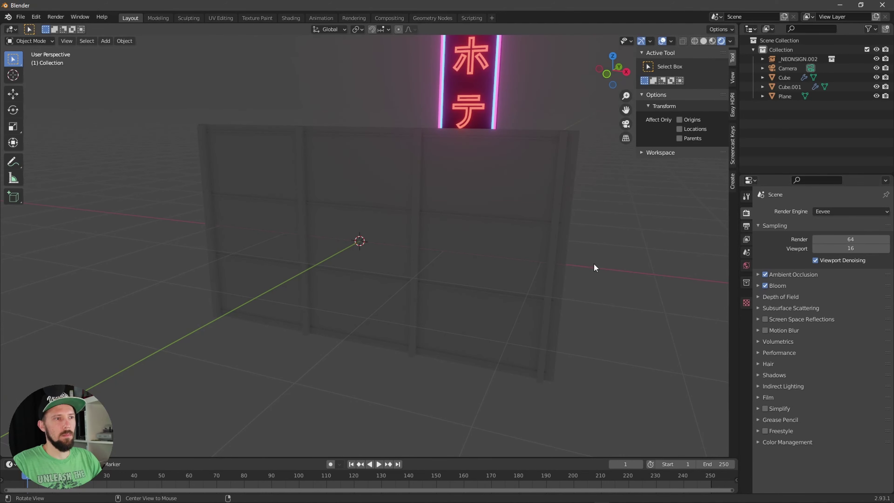
middle_click_drag(594, 263, 514, 180)
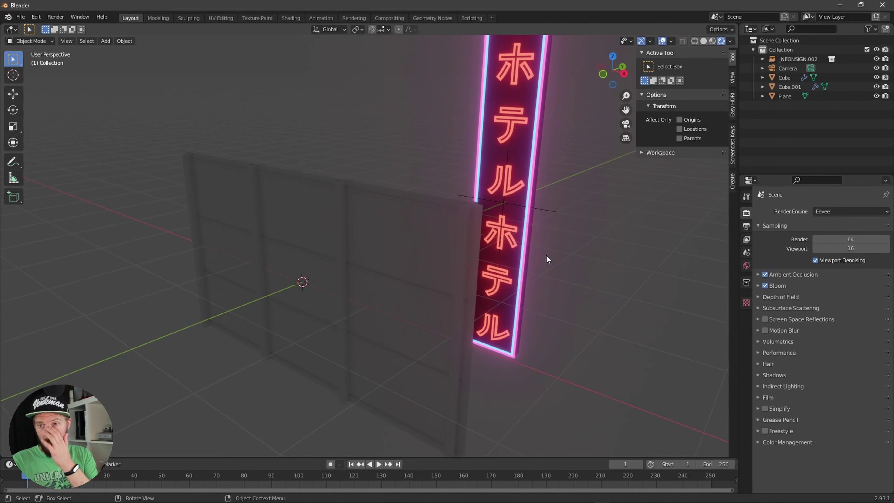
middle_click_drag(539, 243, 599, 309)
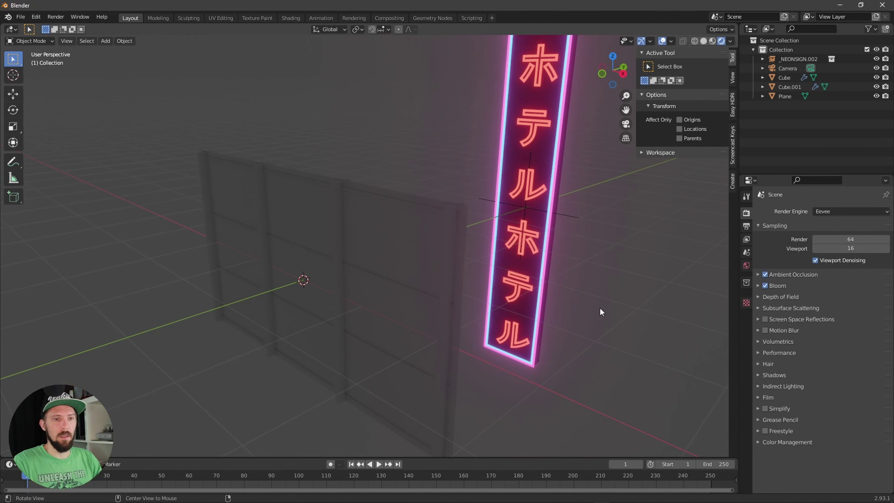
- Enable Screen Space Reflections: half-res off, trace precision 1.000, max roughness 1.000, edge fading 0.000
left_click(764, 319)
left_click(775, 319)
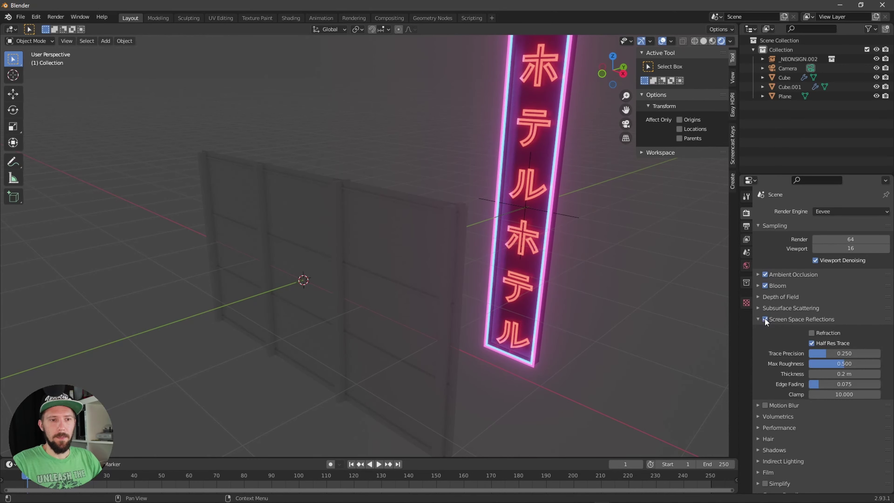
scroll(773, 338, "down", 2)
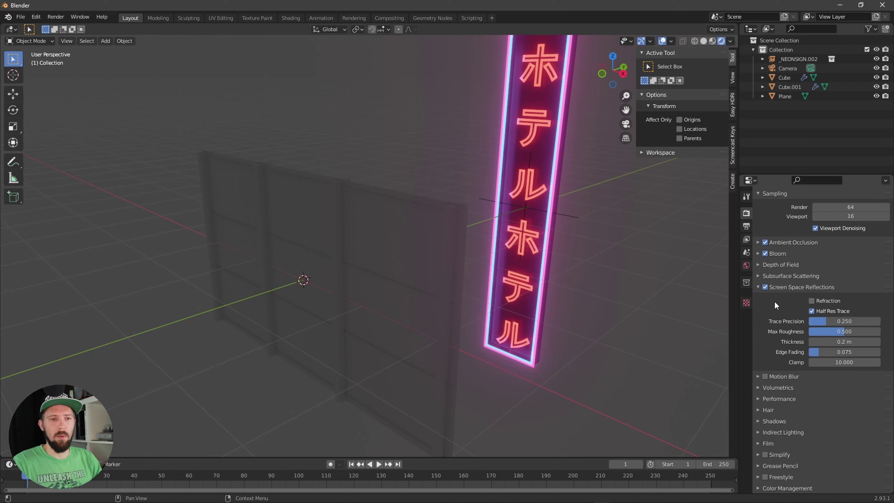
left_click(811, 311)
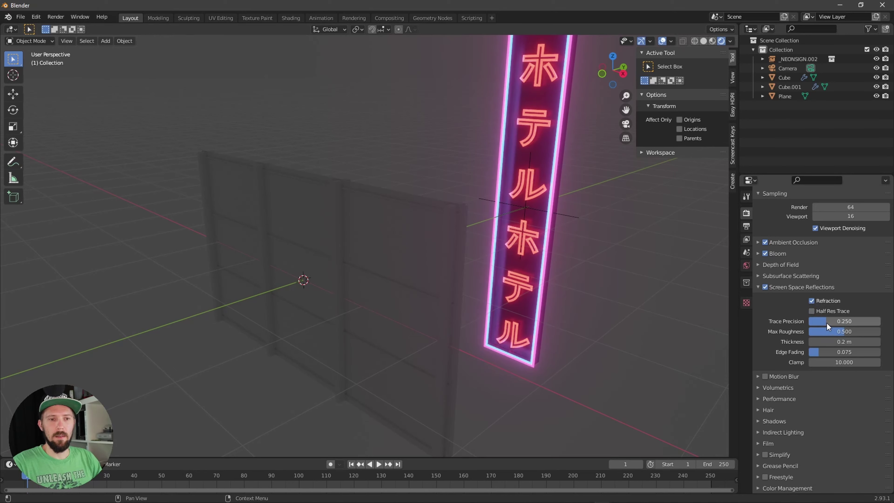
left_click_drag(826, 322, 872, 312)
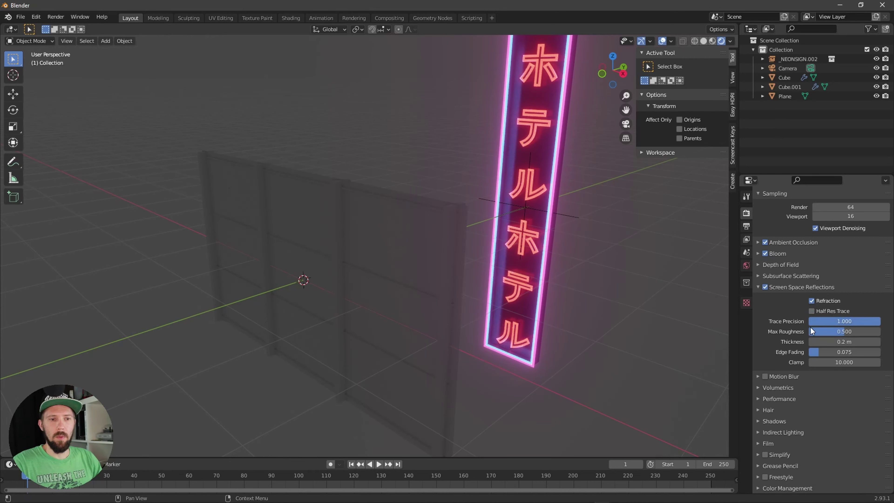
left_click(834, 330)
type("1")
key("Return")
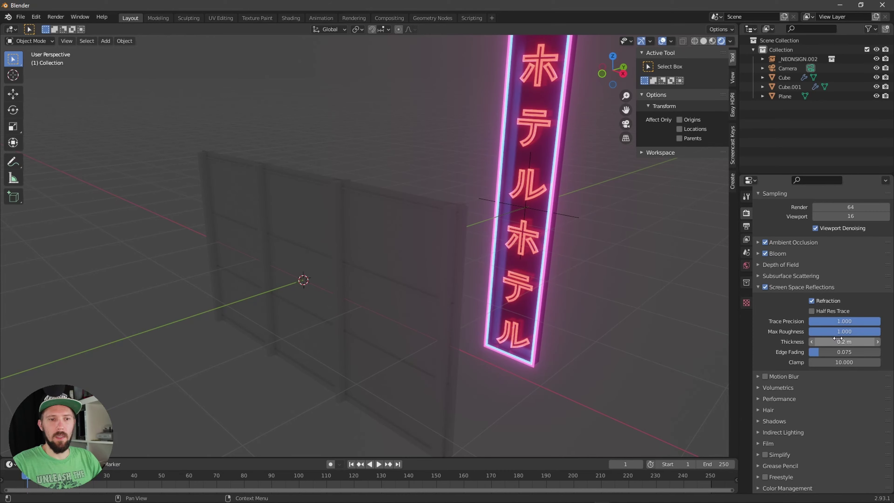
left_click_drag(818, 352, 784, 355)
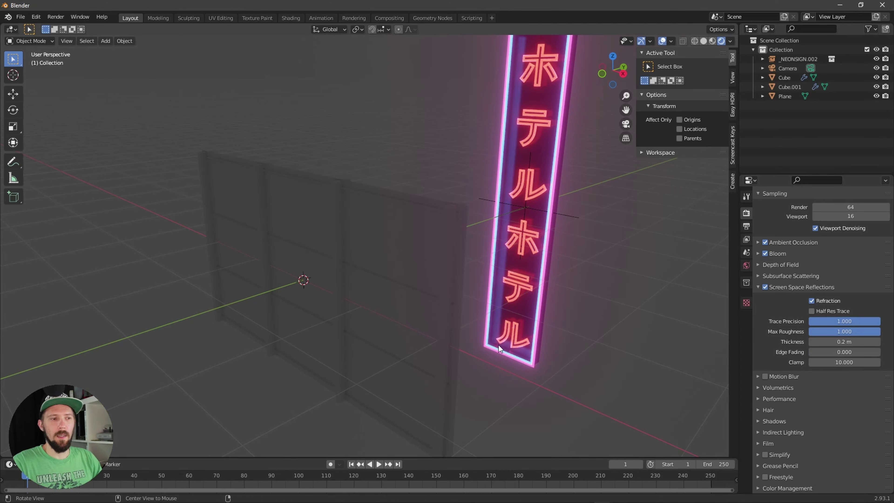
middle_click_drag(499, 345, 535, 326)
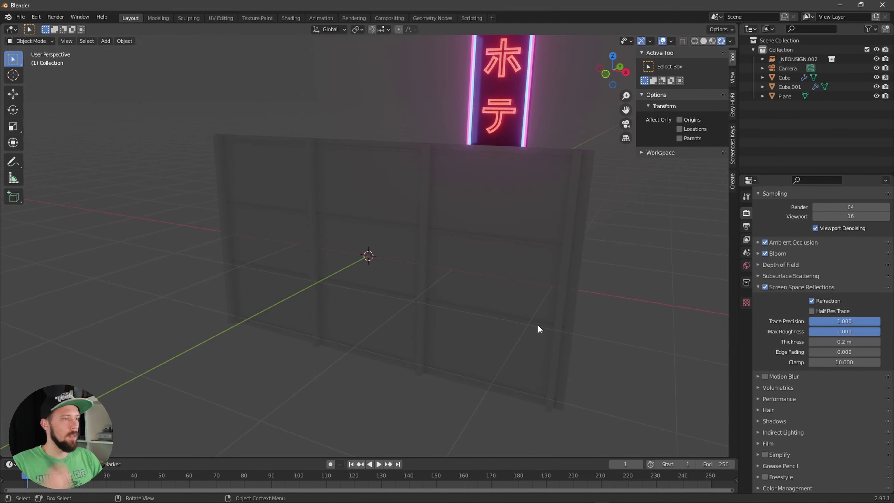
middle_click_drag(473, 256, 491, 251)
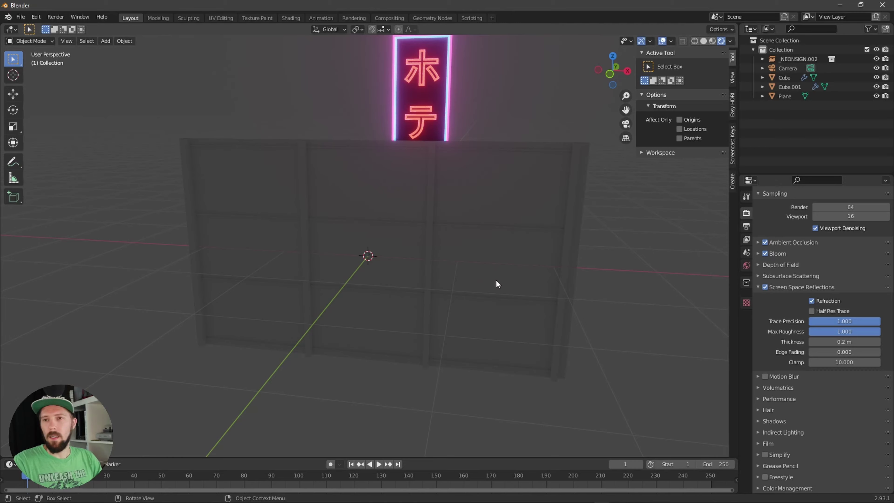
- Select the Plane and create a new material named M_glass in the Shading workspace
left_click(468, 202)
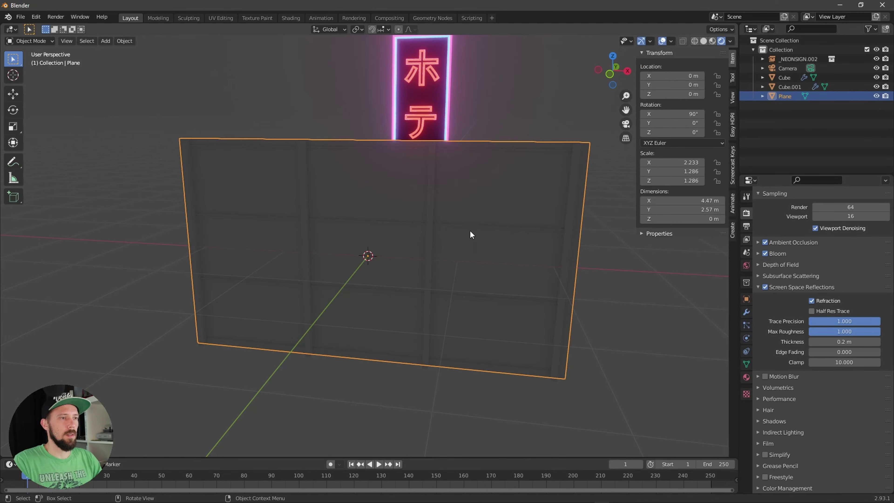
left_click(291, 18)
key("KP_0")
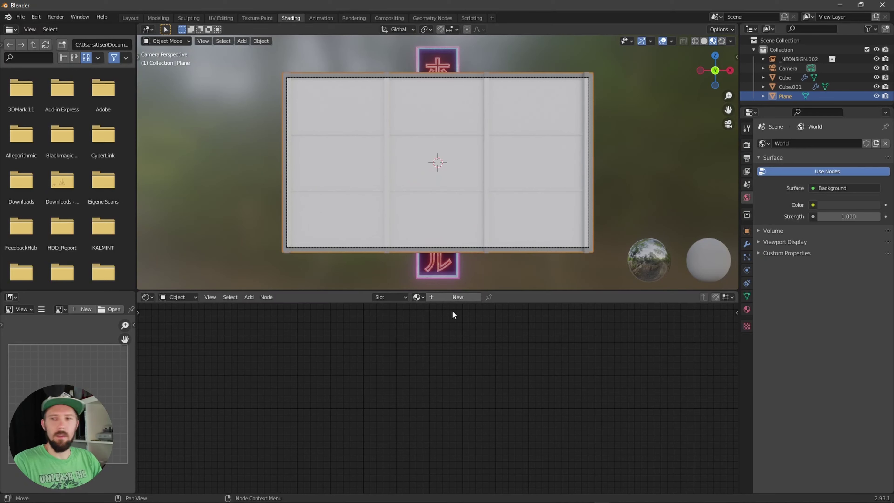
left_click(454, 297)
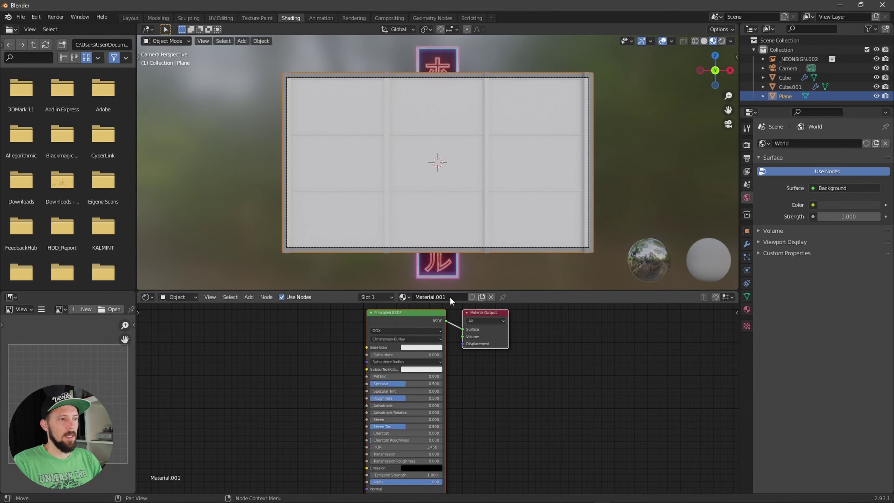
double_click(452, 297)
type("M_g")
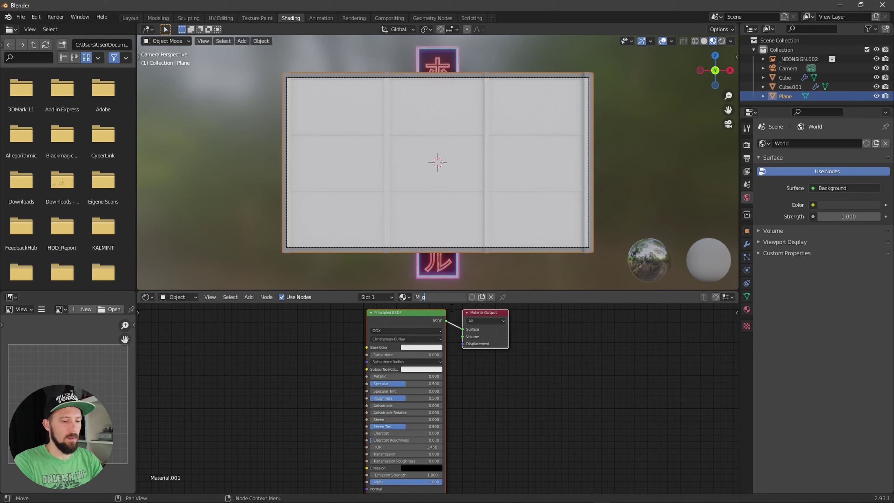
type("lass")
key("Return")
scroll(428, 215, "down", 1)
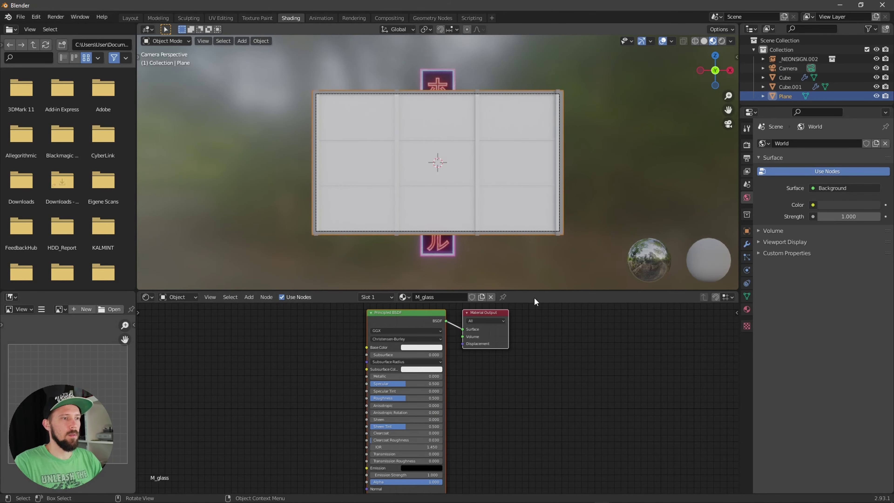
middle_click_drag(570, 323, 554, 321)
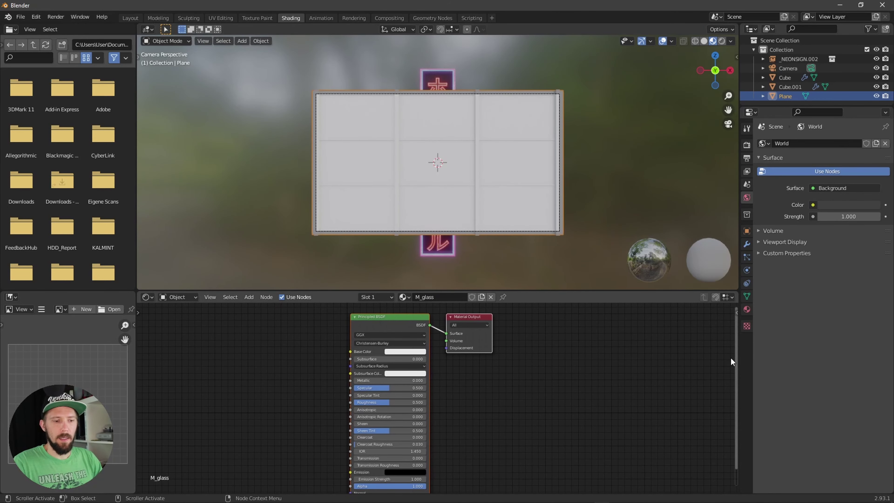
key("n")
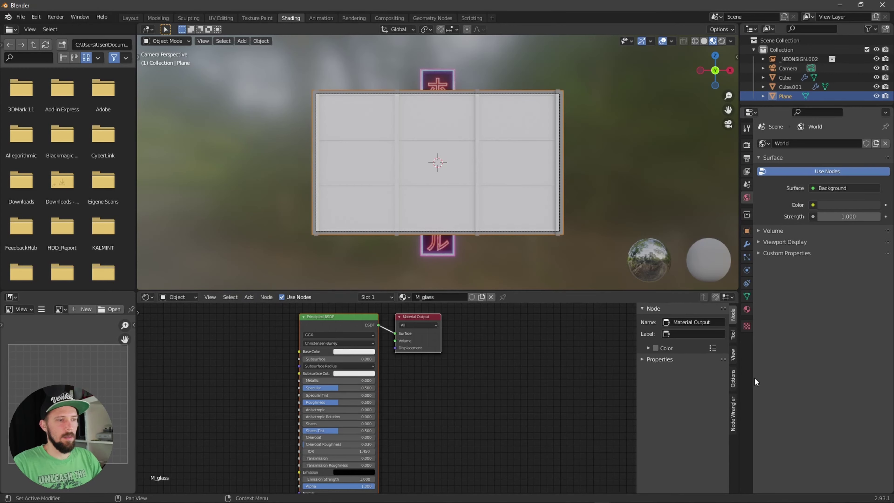
- Enable Screen Space Refraction in the M_glass material's sidebar options
left_click(733, 382)
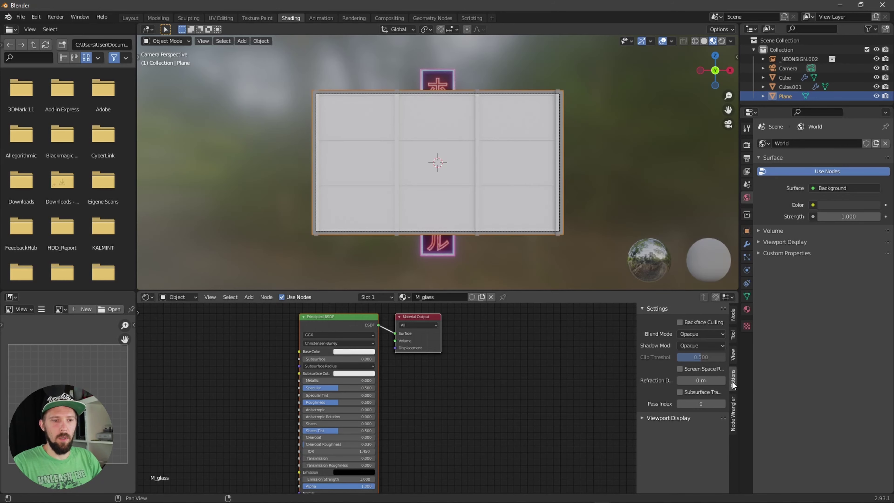
left_click_drag(636, 361, 535, 364)
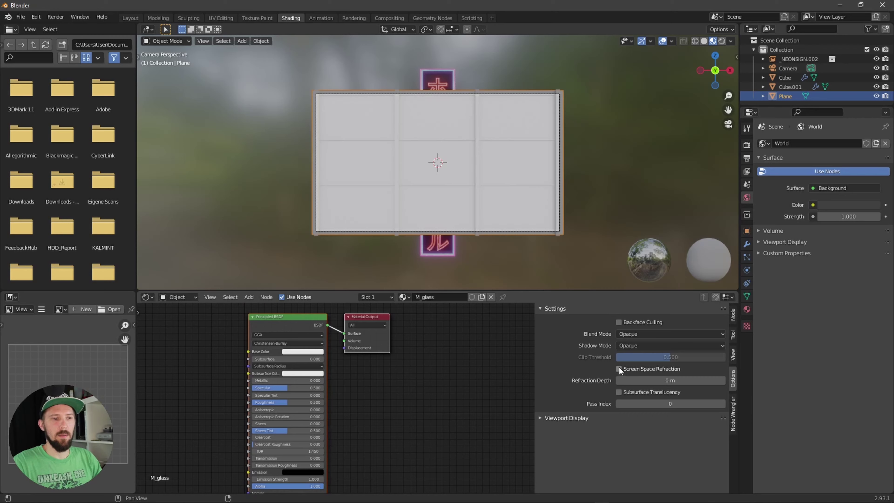
left_click(618, 368)
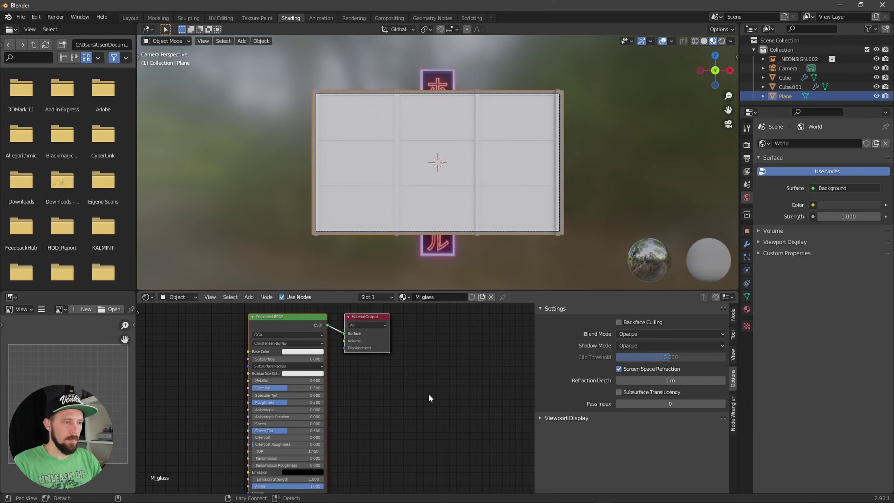
- Switch the viewport to Rendered shading and raise Principled BSDF Transmission to 1.000
middle_click_drag(401, 402, 454, 405)
key("z")
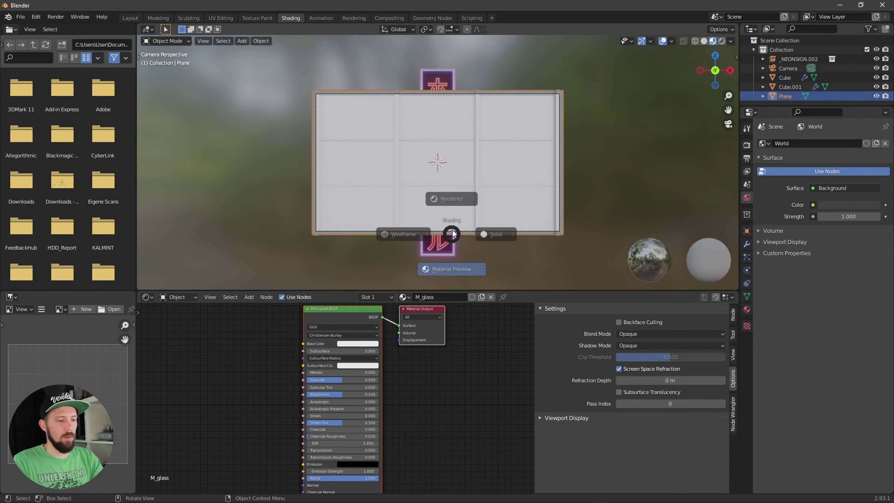
left_click(457, 179)
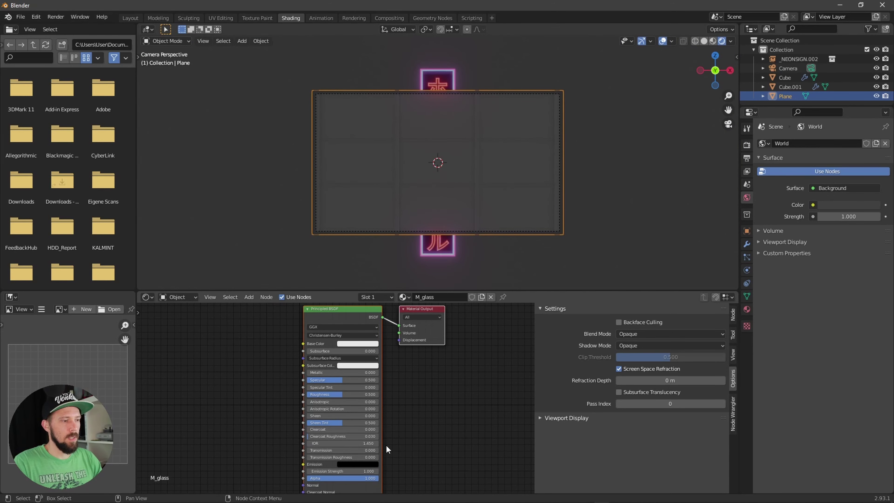
left_click_drag(340, 450, 410, 441)
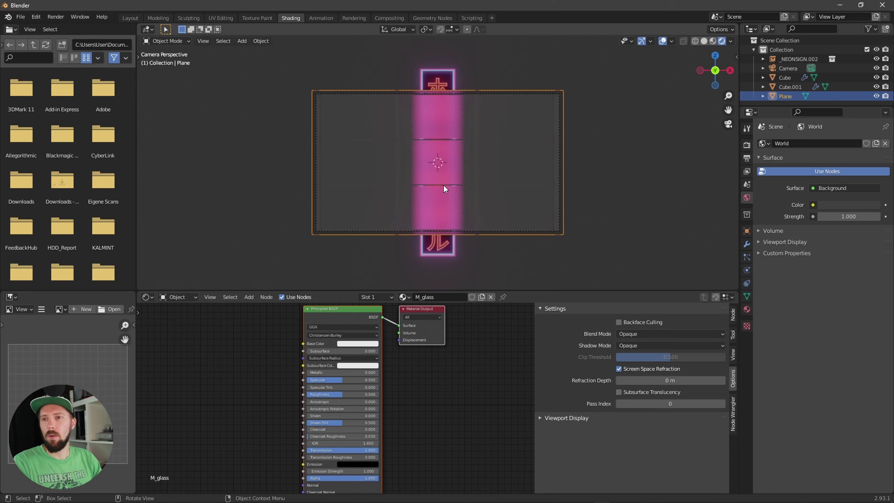
middle_click_drag(442, 358, 473, 365)
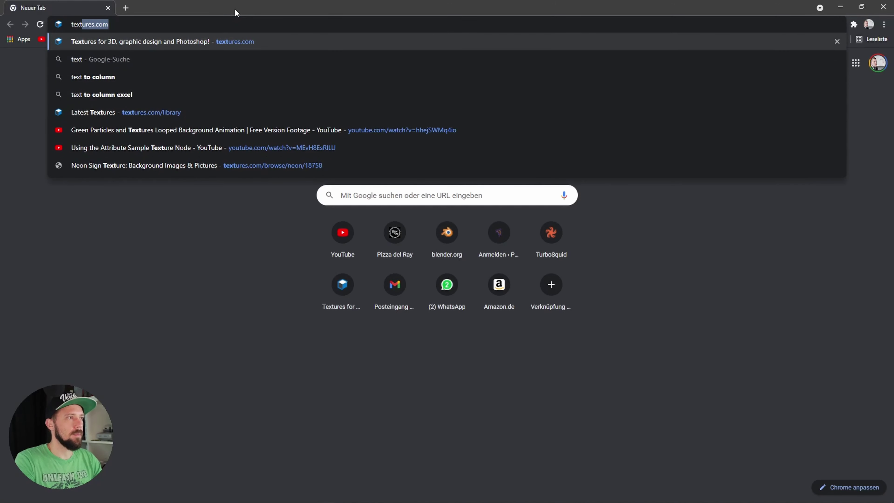
- Load textures.com and search its library for 'rain'
key("Return")
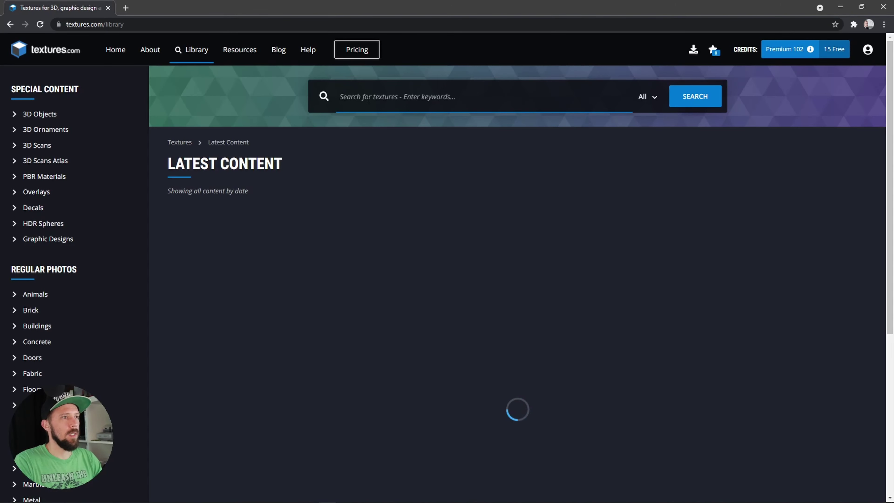
type("r<")
key("BackSpace")
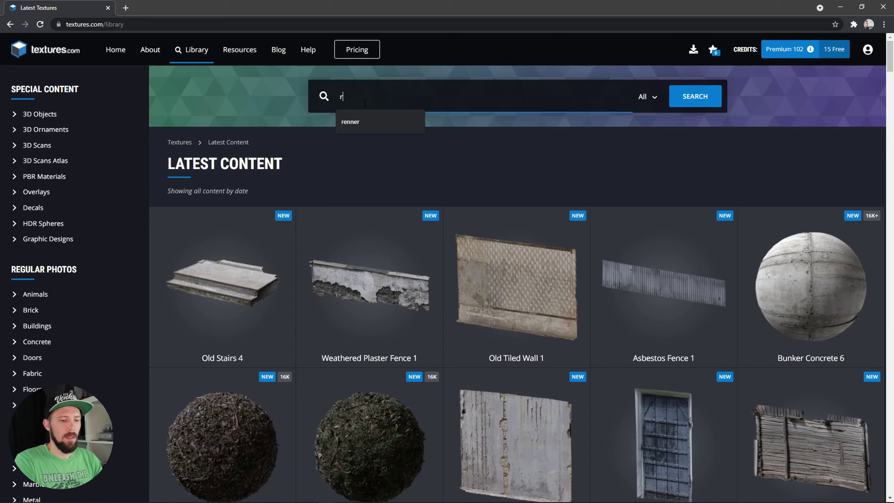
type("ain")
key("Return")
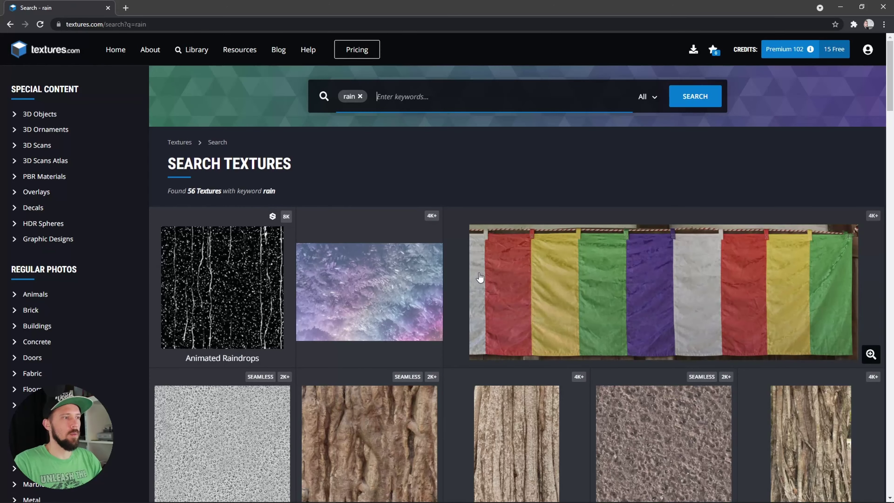
- Open the Animated Procedural Raindrops Spritesheet page and browse its flat map downloads
left_click(224, 300)
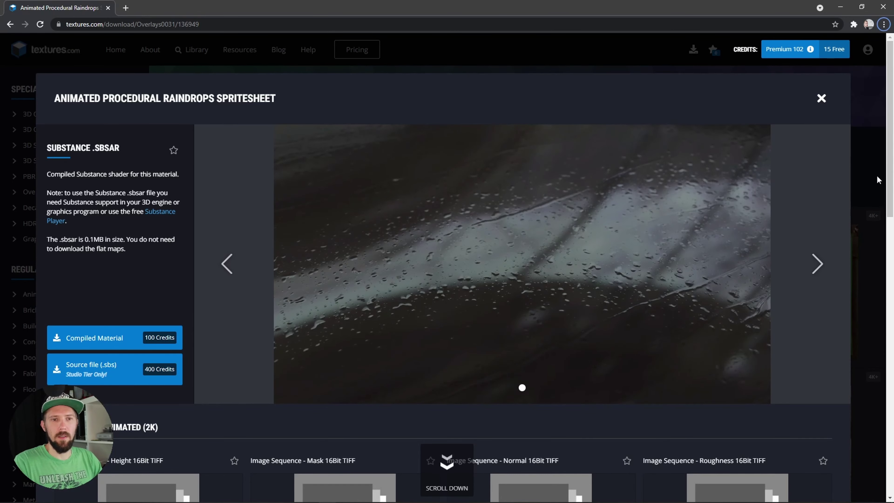
scroll(891, 190, "down", 2)
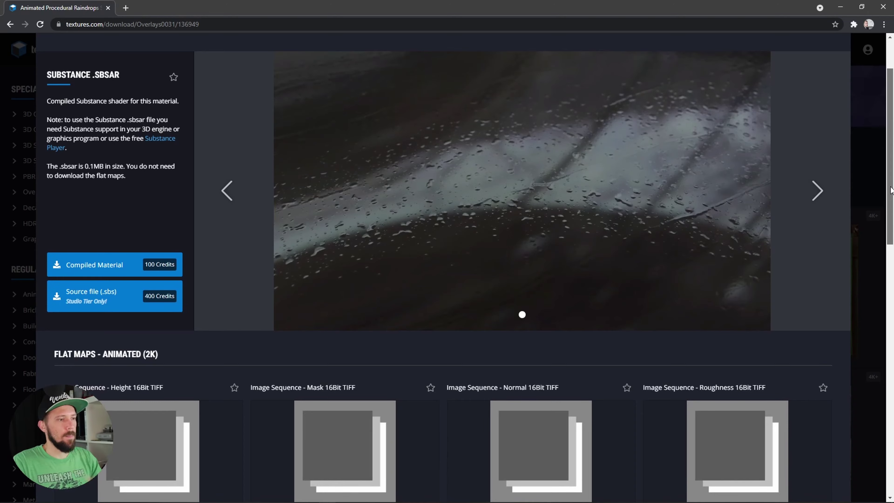
scroll(891, 190, "down", 12)
scroll(868, 352, "up", 1)
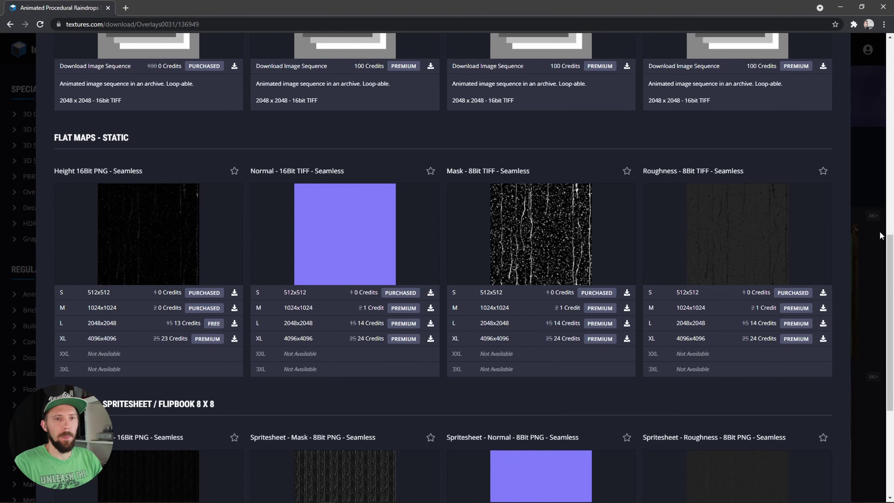
left_click_drag(890, 265, 876, 75)
scroll(873, 106, "down", 4)
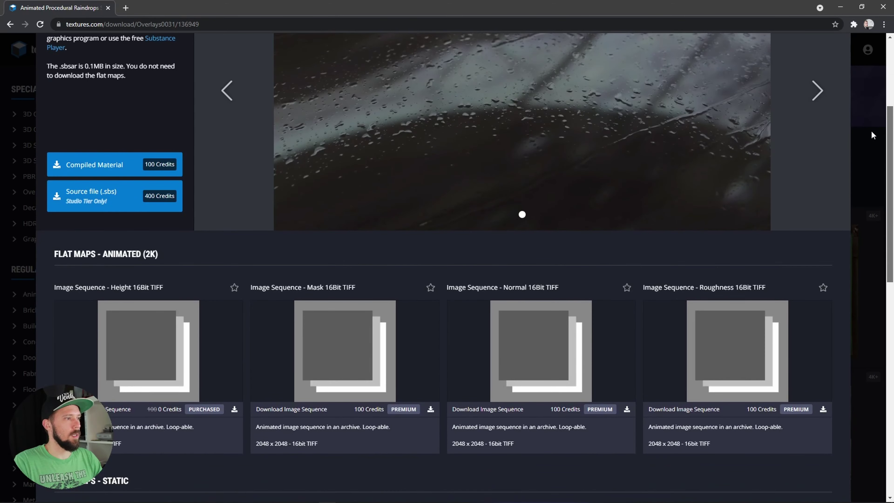
scroll(874, 106, "up", 5)
scroll(877, 158, "down", 8)
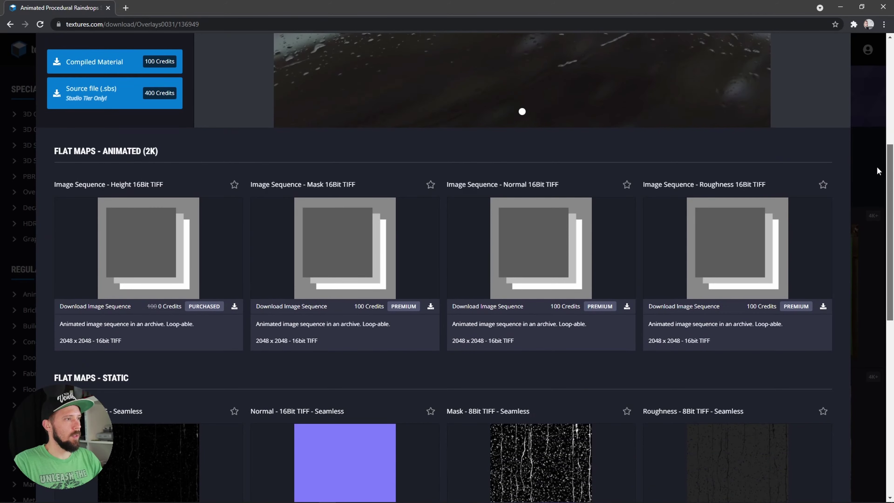
left_click_drag(890, 166, 857, 275)
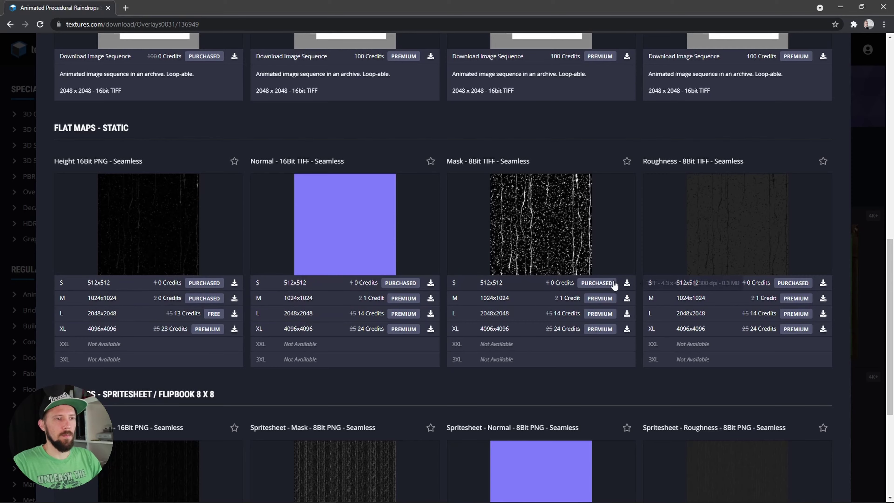
- Bring the raindrops 1K height map into M_glass and attach Texture Coordinate and Mapping nodes
key("alt+Tab")
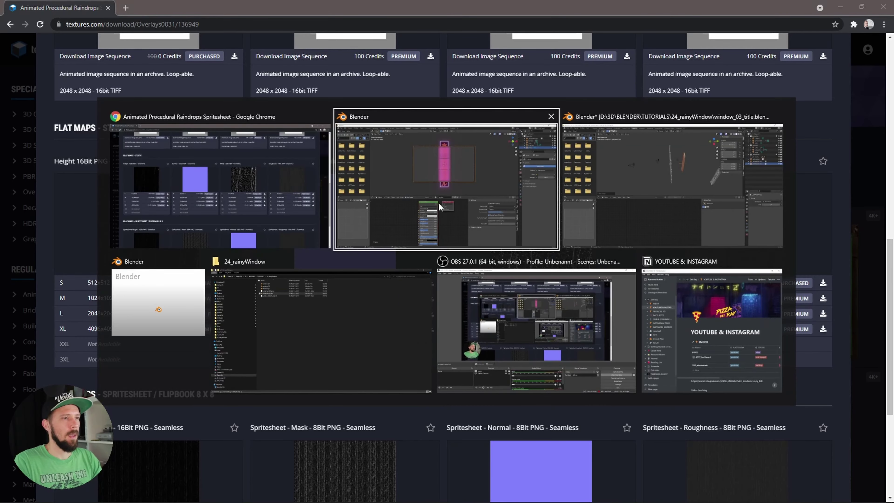
middle_click_drag(465, 393, 484, 408)
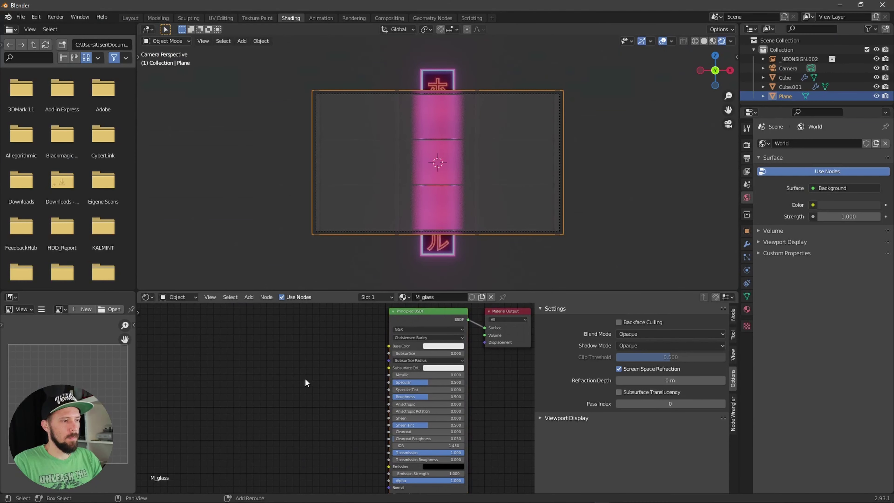
middle_click_drag(305, 378, 438, 392)
left_click_drag(381, 356, 370, 358)
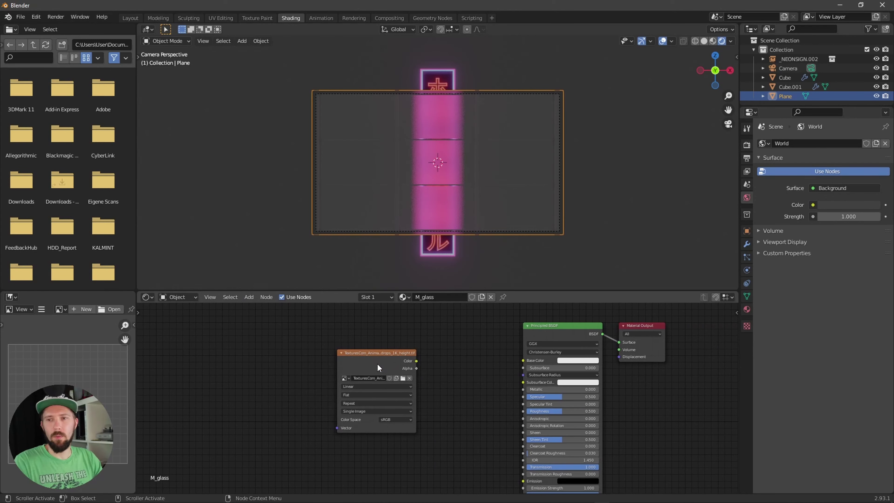
key("ctrl+t")
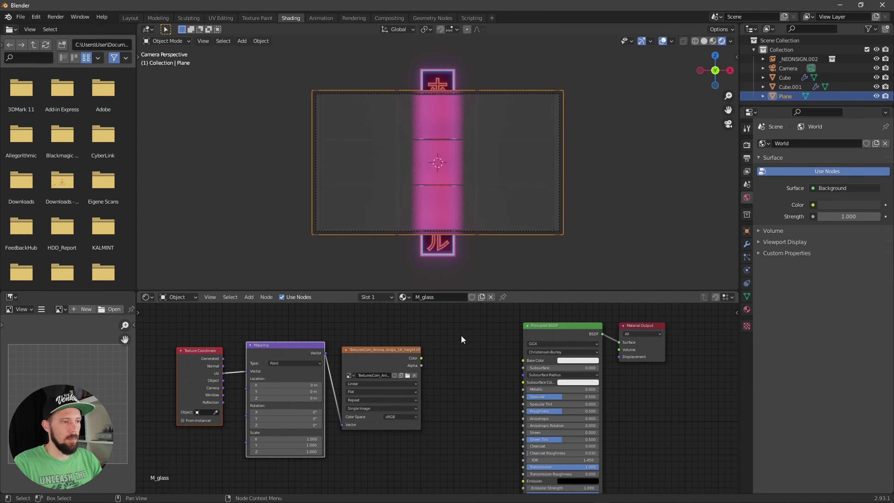
- Link the raindrop image's Color output to the glass Principled BSDF Roughness
middle_click_drag(460, 336, 410, 353)
left_click(341, 347)
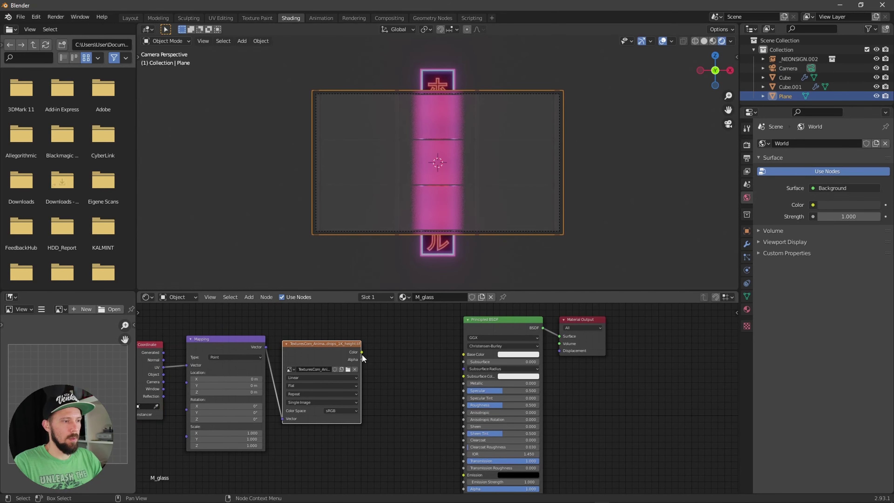
left_click_drag(361, 352, 379, 356)
left_click_drag(427, 375, 464, 404)
middle_click_drag(459, 212, 499, 219)
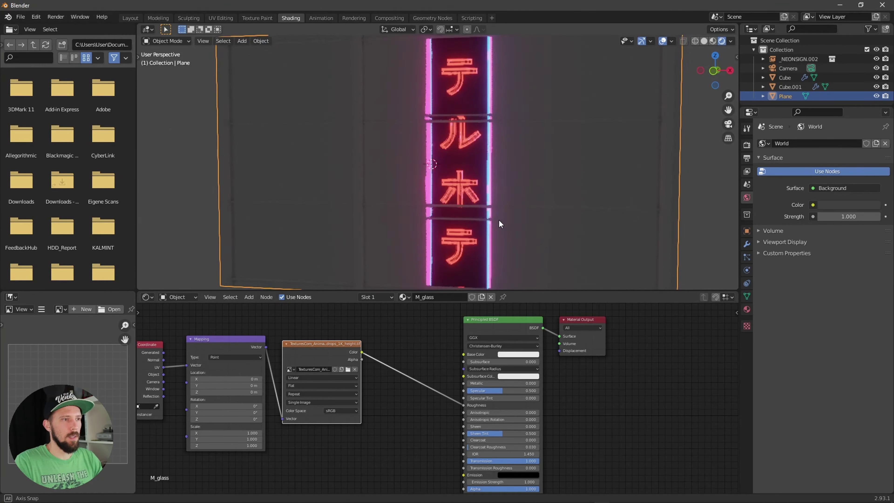
scroll(609, 353, "down", 2)
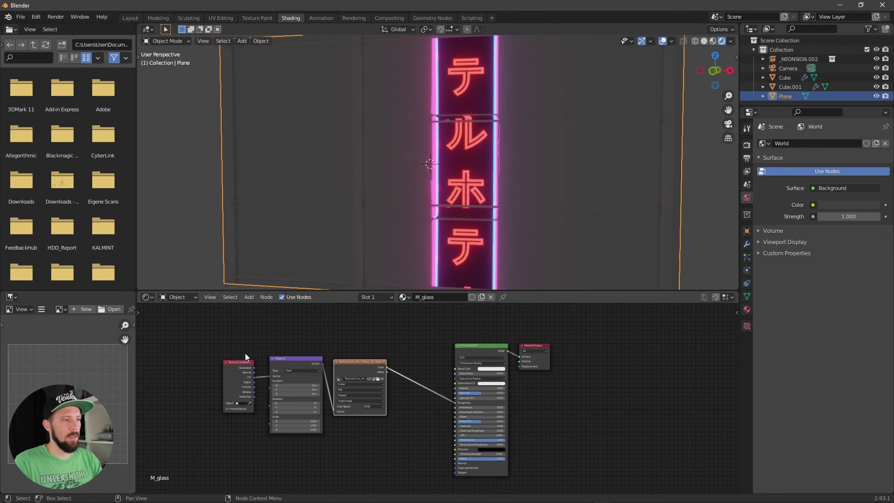
- Insert a ColorRamp on the roughness link and slide its white stop far left
left_click_drag(245, 352, 380, 407)
left_click_drag(353, 363, 305, 363)
key("shift+a")
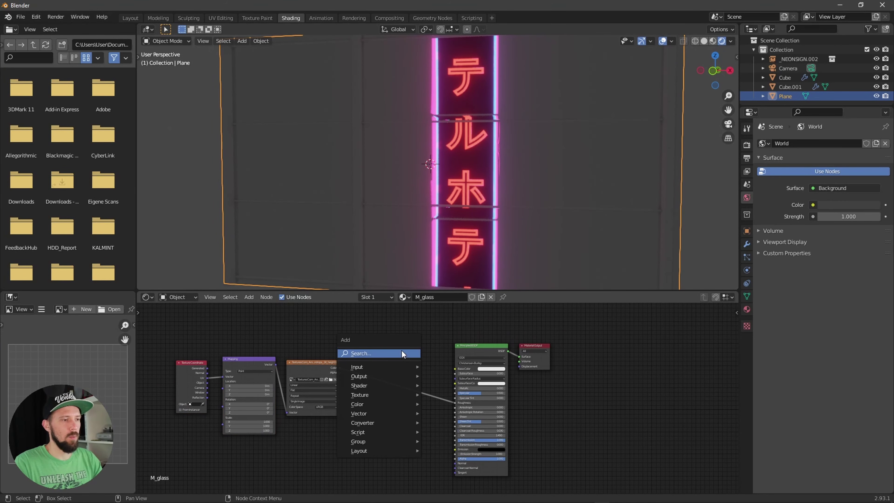
type("ramp")
key("Return")
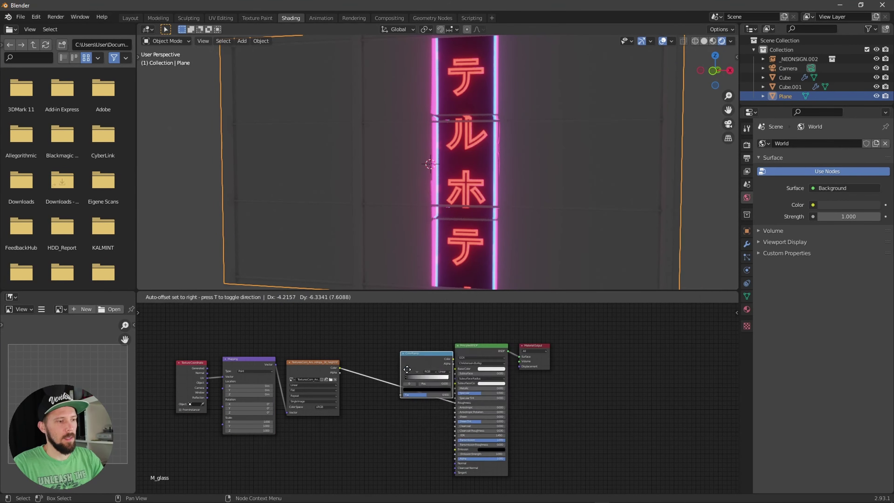
left_click(407, 369)
scroll(460, 369, "up", 5)
left_click_drag(428, 399, 276, 401)
- Switch the node editor's shader type to World
middle_click_drag(458, 211, 477, 239)
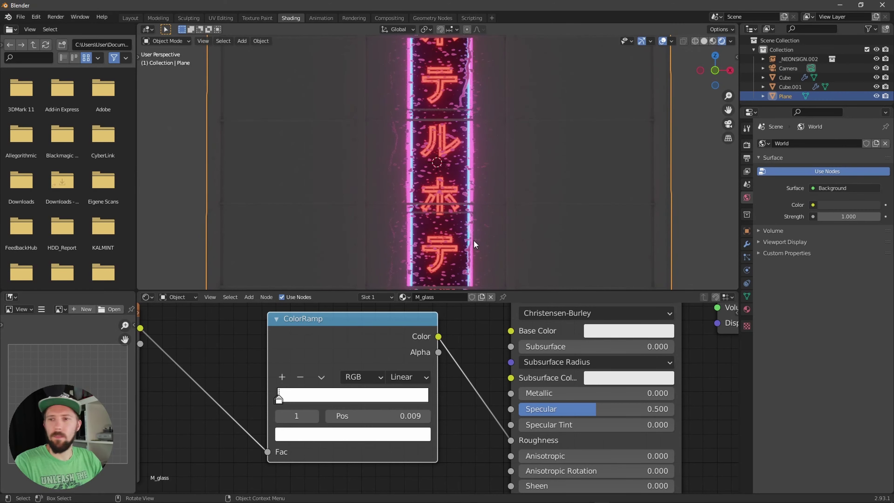
scroll(382, 434, "down", 4)
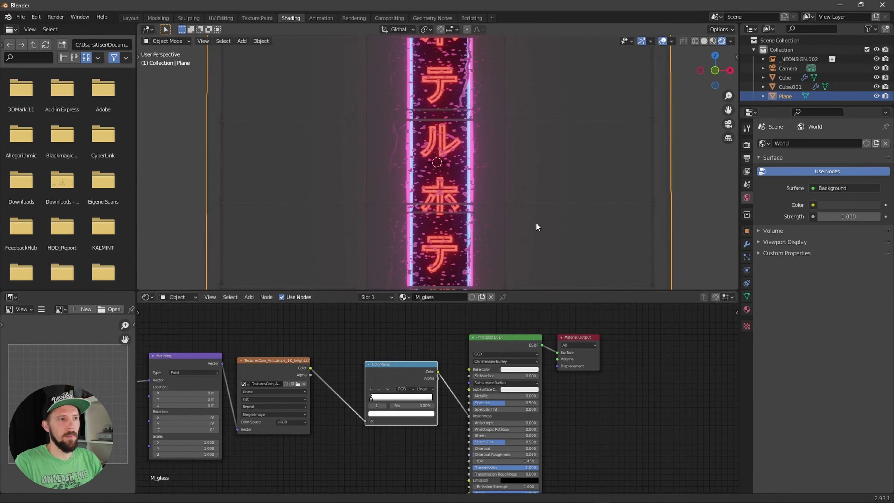
scroll(536, 225, "down", 2)
left_click(177, 297)
left_click(178, 315)
- Add an Environment Texture node and wire it into the Background Color
key("shift+a")
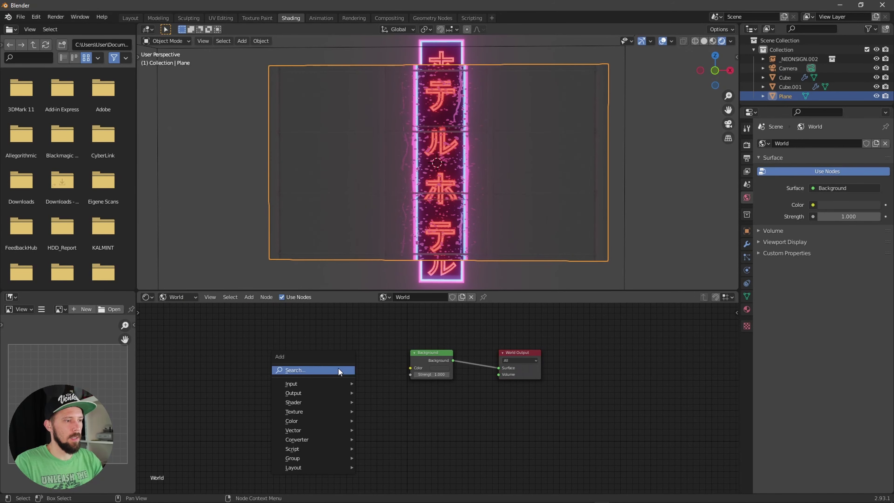
left_click(343, 369)
type("env")
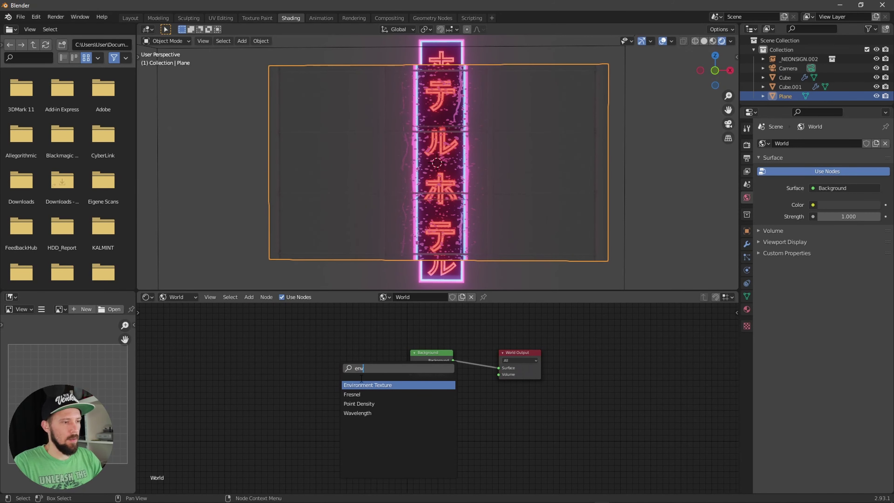
key("Return")
left_click(366, 366)
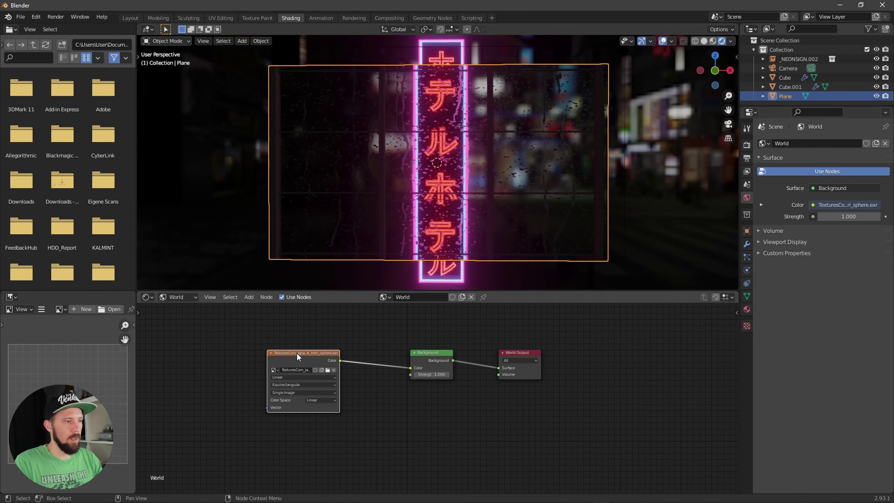
left_click_drag(297, 353, 325, 354)
middle_click_drag(324, 353, 405, 342)
- Add Mapping to the HDRI, rotate it about -91.5° on Z, and shift Background and Output right
key("ctrl+t")
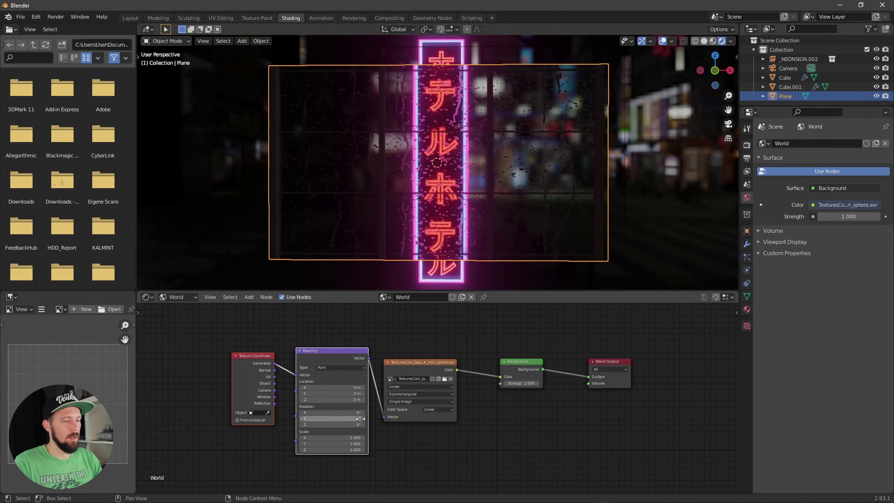
left_click_drag(359, 425, 267, 427)
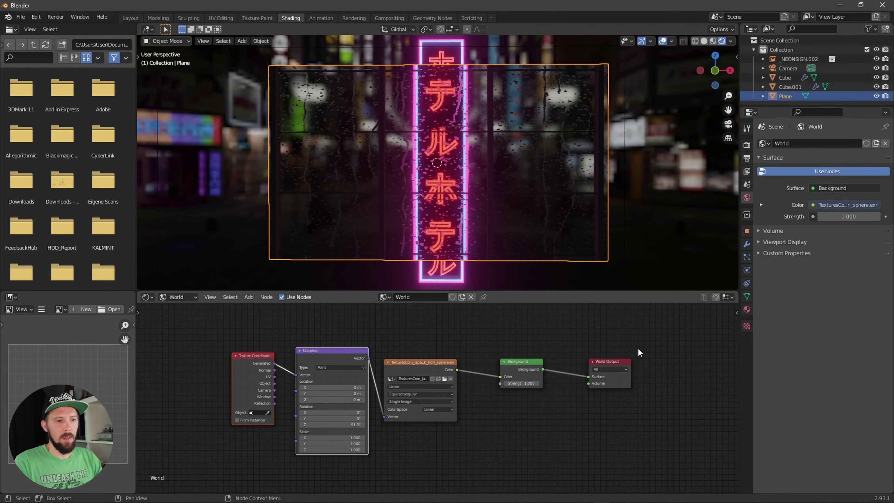
left_click_drag(640, 352, 457, 376)
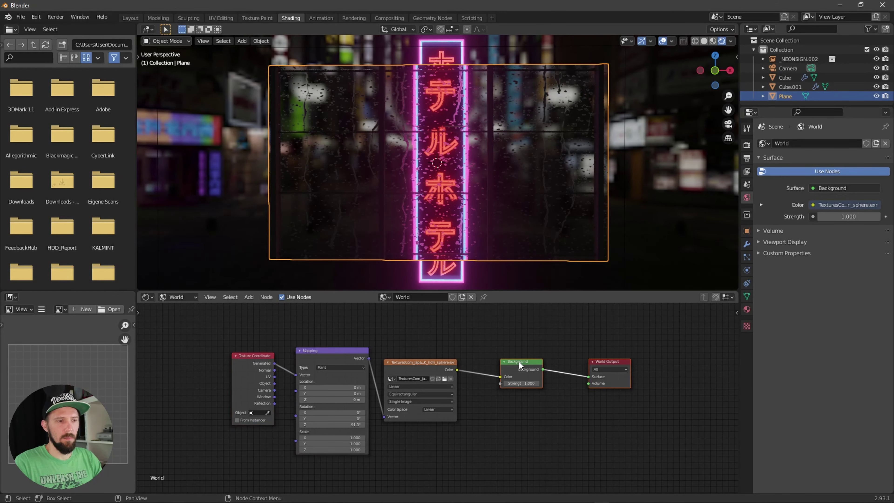
left_click_drag(519, 362, 586, 365)
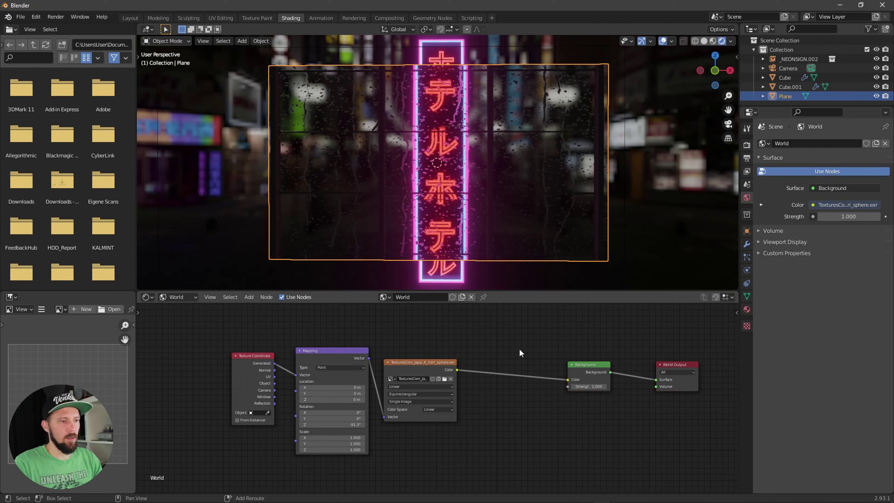
- Insert a Hue Saturation Value node before Background and set its Hue to about 0.3
key("shift+a")
left_click(527, 367)
type("hue")
key("Return")
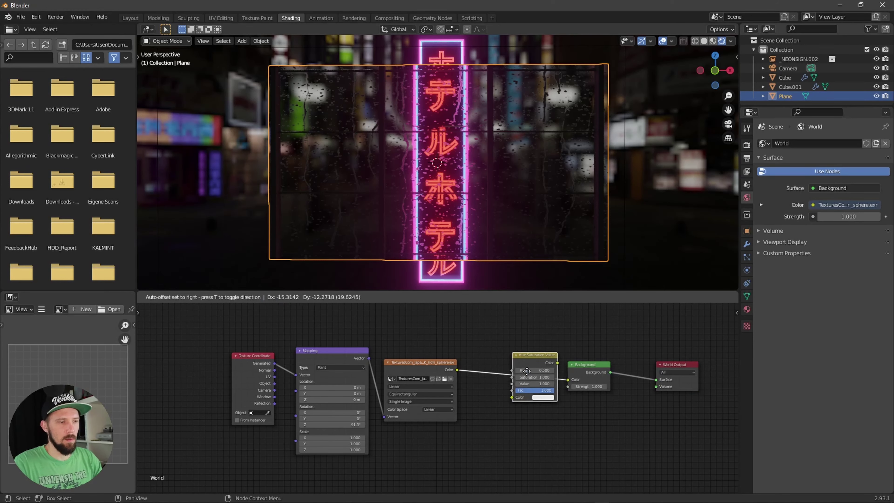
left_click(505, 365)
left_click_drag(527, 364, 549, 364)
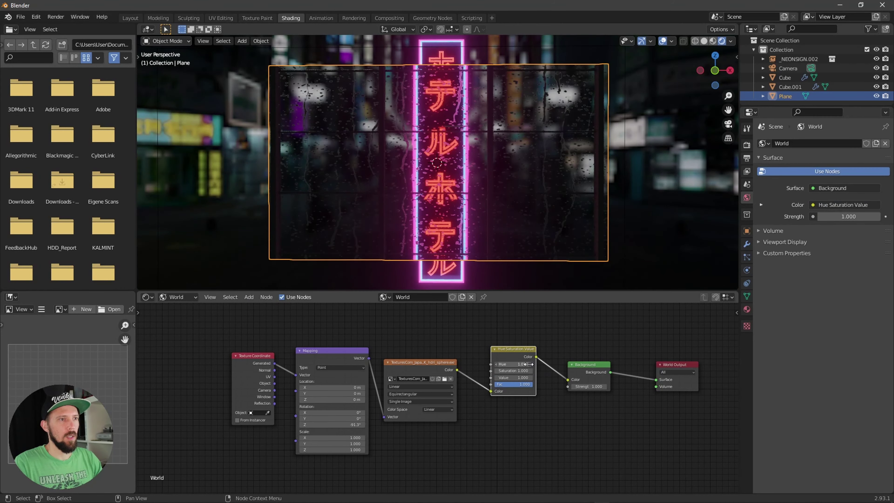
left_click_drag(527, 364, 497, 364)
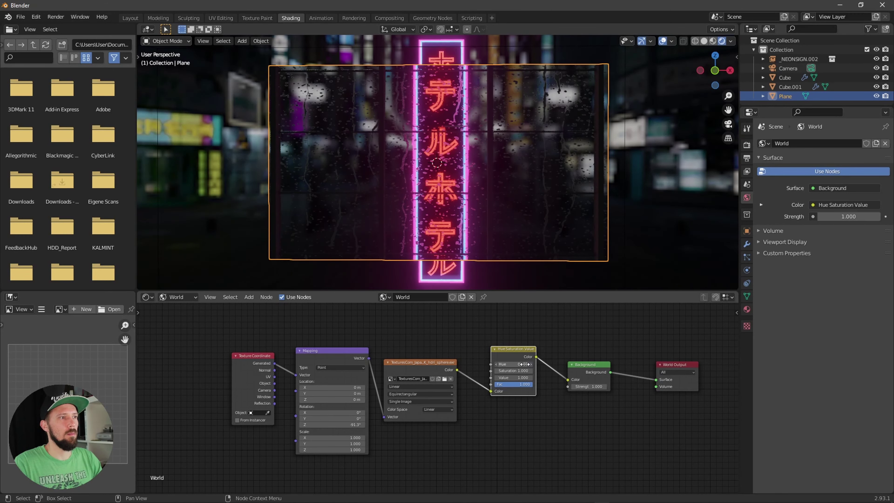
- Change the HDRI Mapping Rotation Z to about -83.4°
left_click_drag(331, 424, 352, 424)
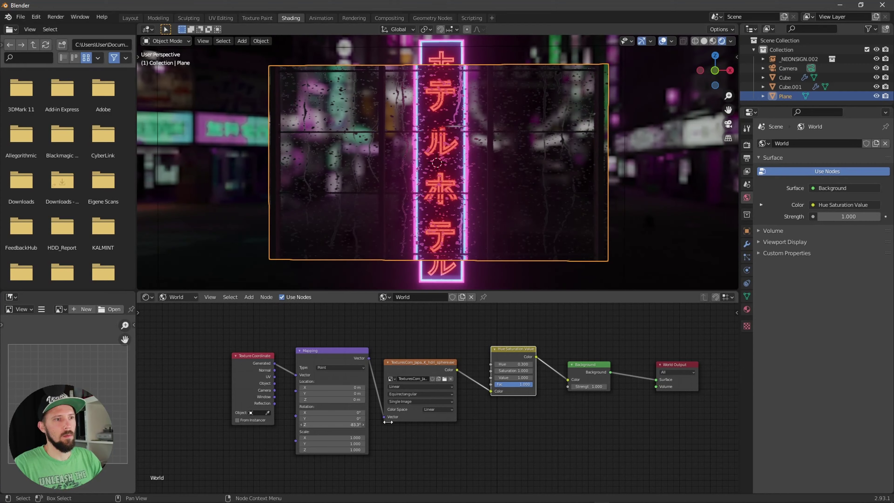
scroll(482, 211, "up", 3)
scroll(595, 203, "down", 2)
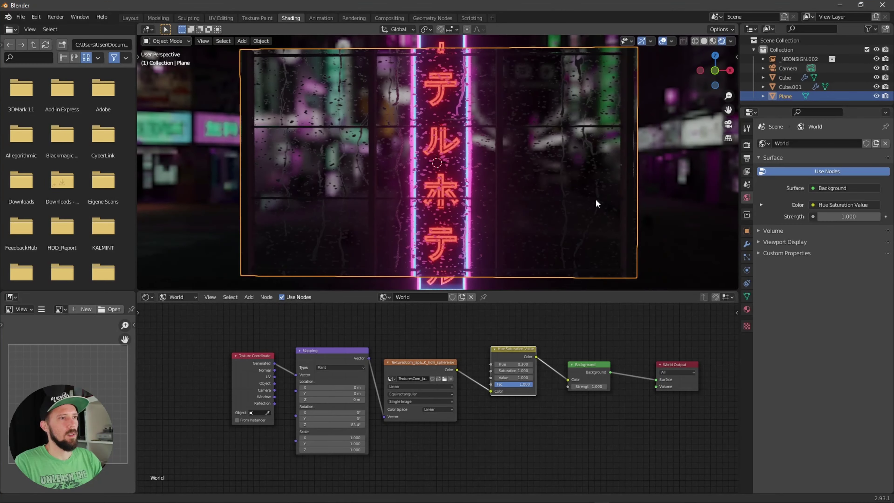
- Return to M_glass's Object nodes and set the raindrop Mapping Scale X and Y to 4
left_click(179, 297)
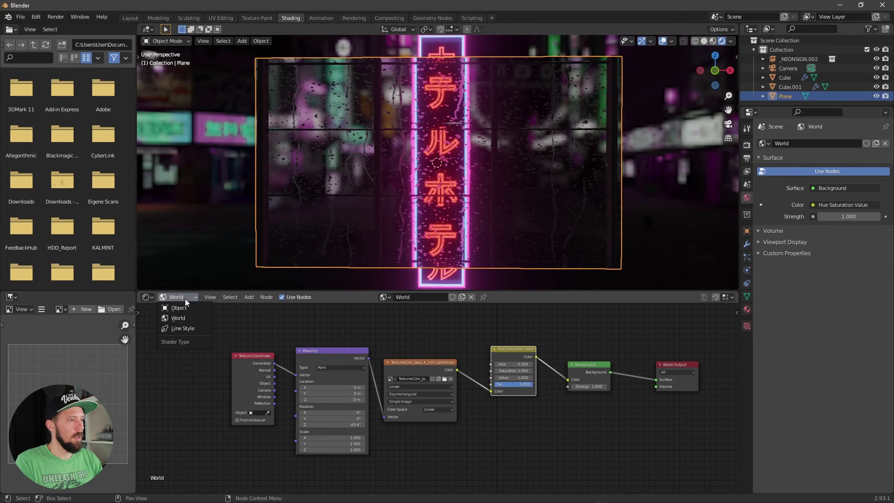
left_click(186, 308)
middle_click_drag(345, 356, 452, 335)
middle_click_drag(341, 344, 389, 341, "ctrl")
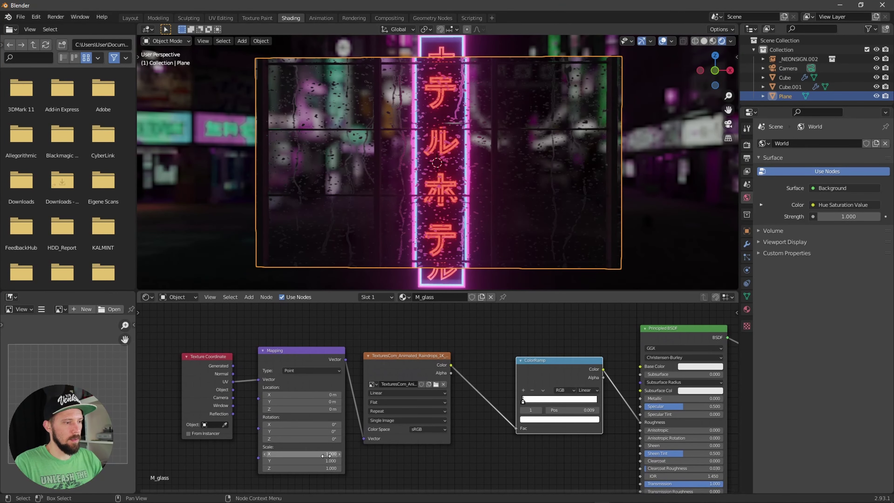
left_click_drag(326, 454, 325, 461)
type("4")
key("Return")
scroll(387, 388, "down", 2)
left_click_drag(450, 376, 504, 376)
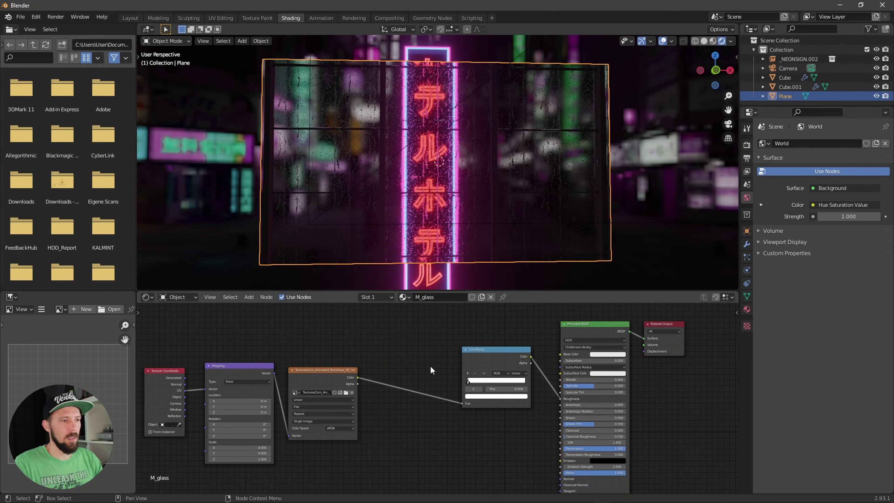
middle_click_drag(430, 366, 398, 359)
- Add a Bump node below the ColorRamp and feed the raindrop image into its Height
middle_click_drag(387, 410, 370, 405)
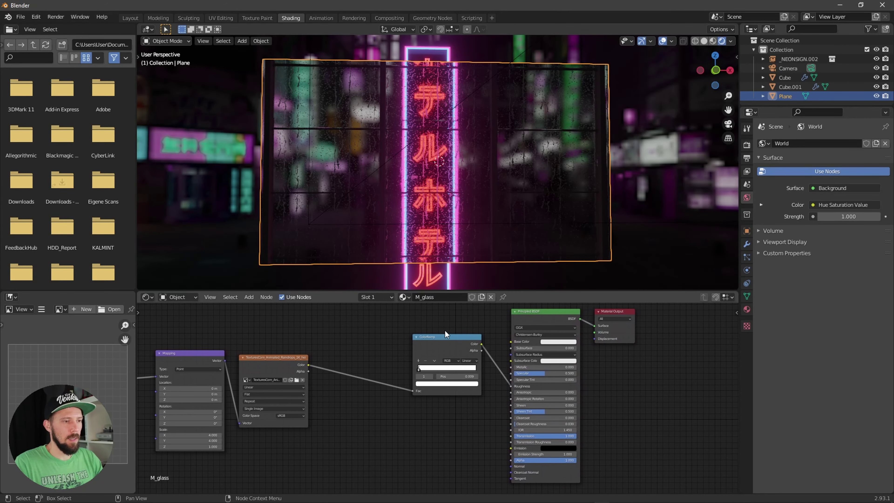
left_click(445, 334)
key("shift+a")
left_click(373, 394)
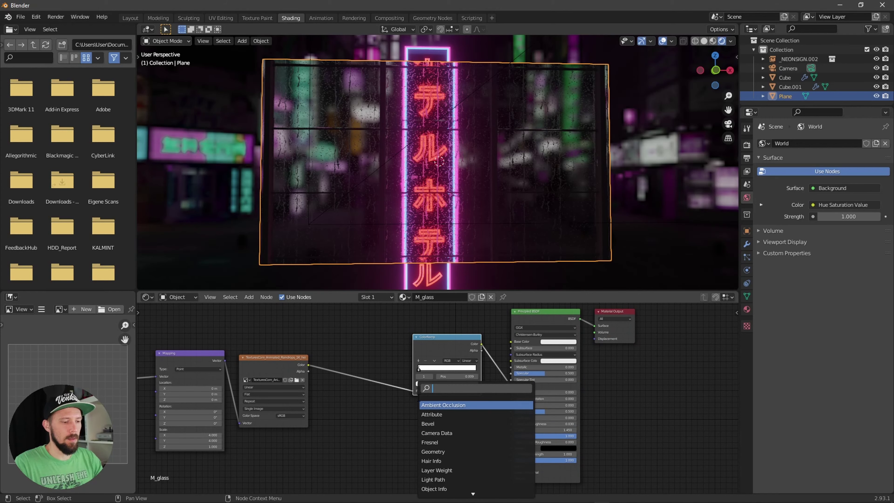
type("bump")
key("Return")
left_click(433, 431)
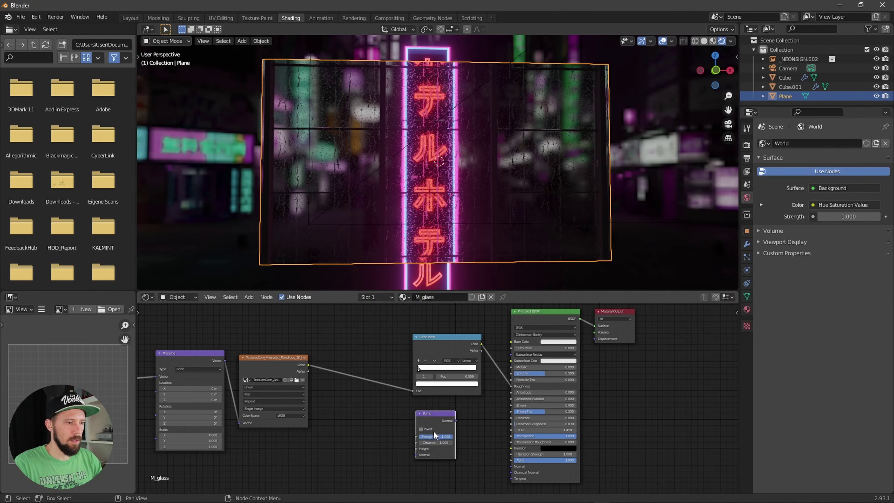
left_click_drag(308, 364, 415, 449)
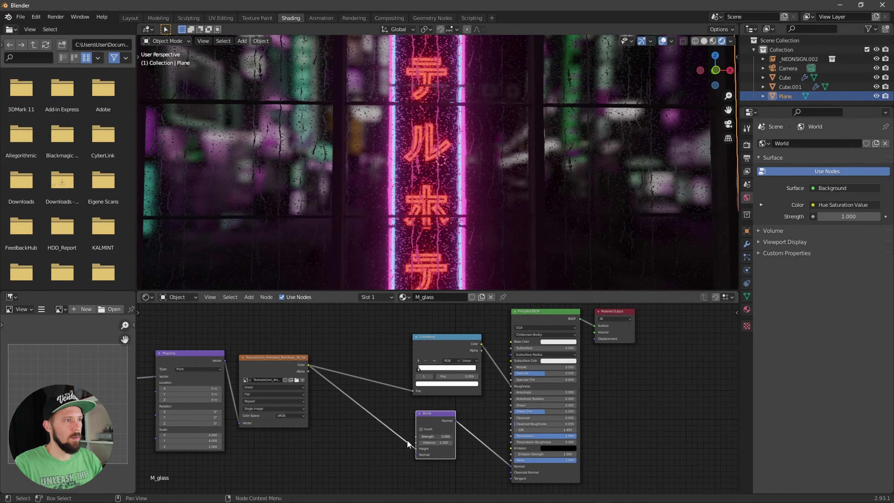
- Raise the Bump strength to 0.017, compare against zero, then increase it to 0.042
left_click_drag(435, 437, 439, 437)
middle_click_drag(510, 218, 554, 207)
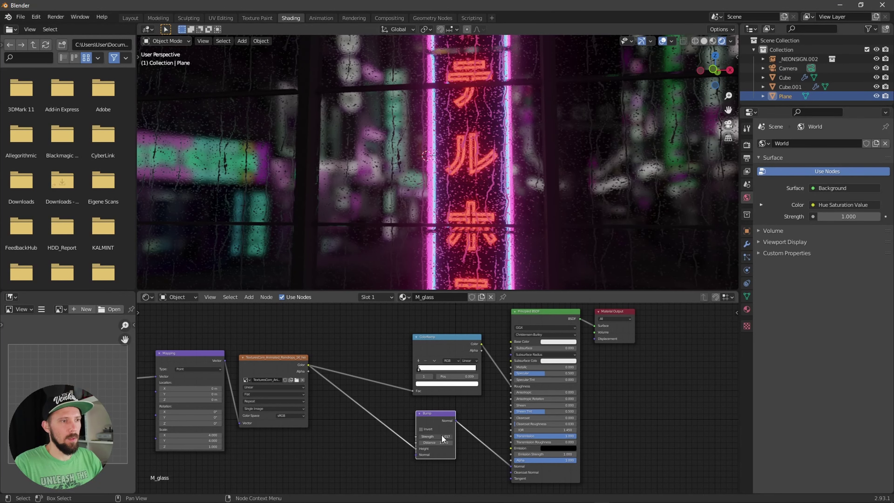
left_click_drag(441, 435, 437, 436)
key("ctrl+z")
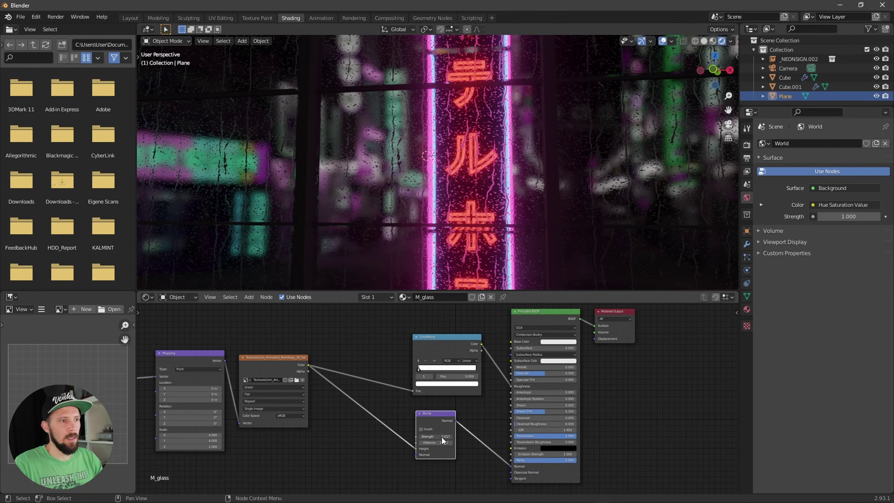
left_click_drag(442, 438, 452, 438)
middle_click_drag(510, 225, 483, 228)
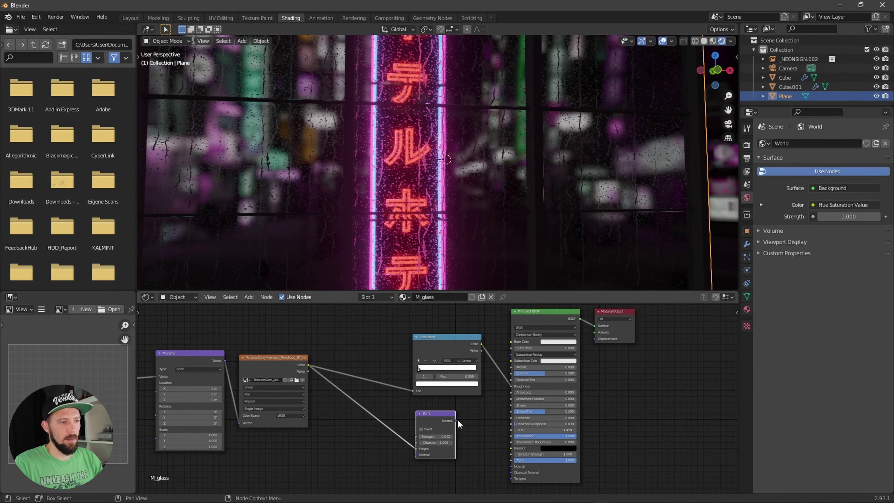
- Connect Bump Normal to the Principled BSDF Normal and orbit around the rain-covered window
left_click_drag(456, 420, 511, 466)
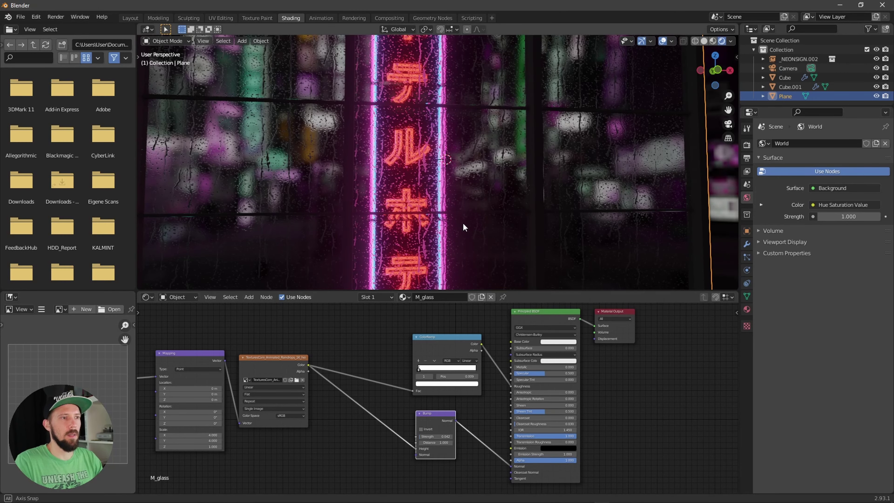
middle_click_drag(463, 222, 394, 82)
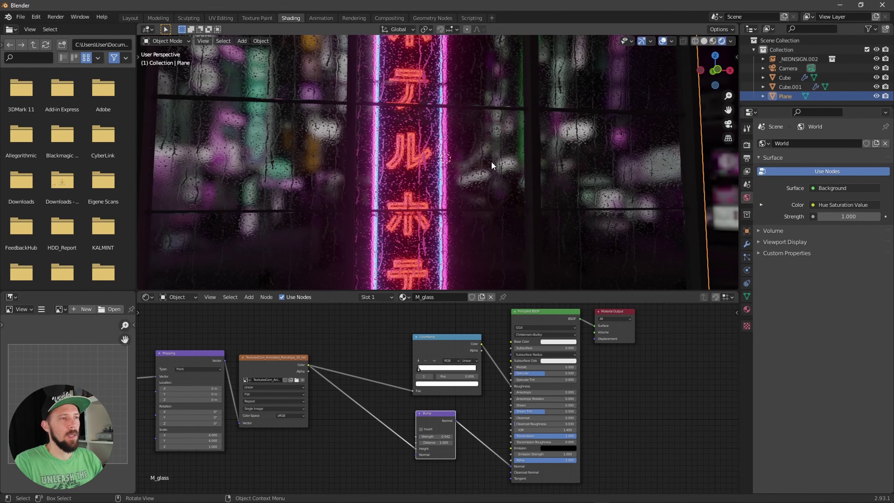
middle_click_drag(491, 160, 432, 98)
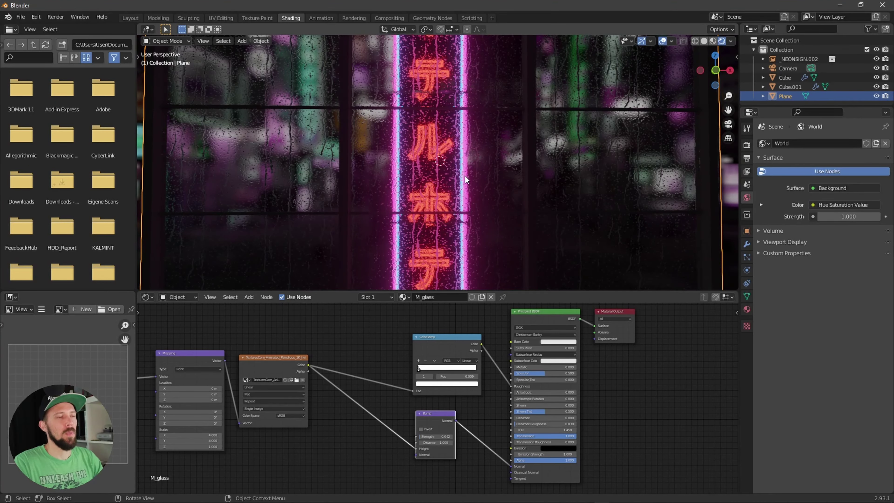
middle_click_drag(465, 176, 485, 253)
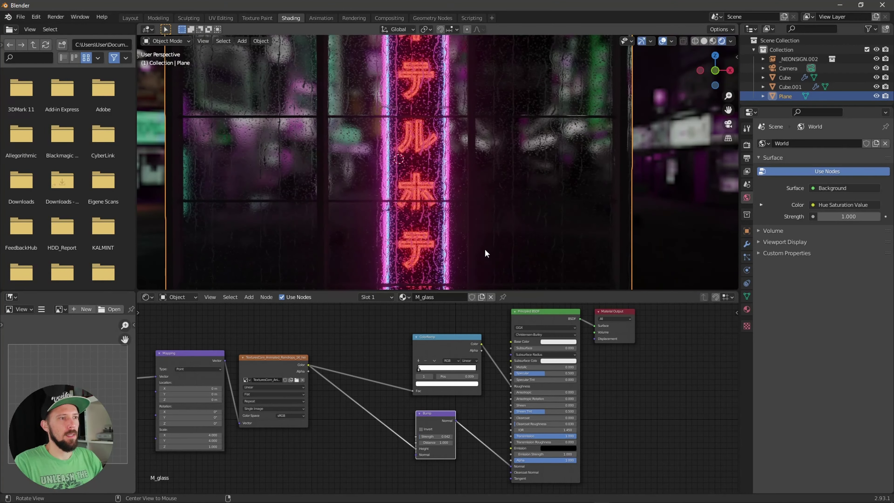
- Lower the Principled BSDF IOR from 1.450 to 0.950 and orbit to check the refraction
middle_click_drag(614, 377, 597, 375)
scroll(668, 425, "up", 3)
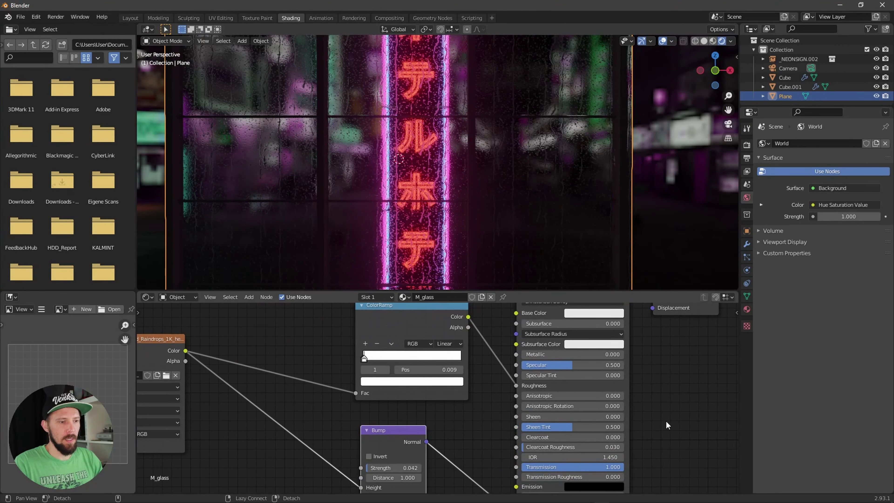
middle_click_drag(668, 425, 613, 373)
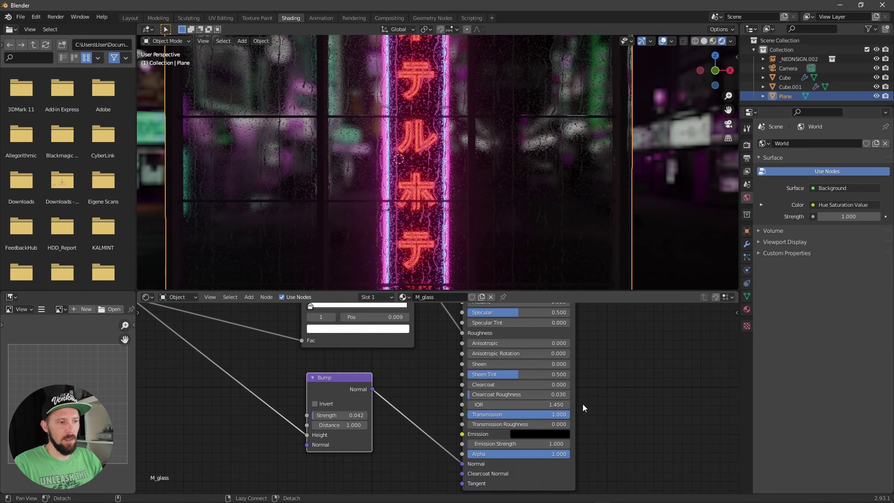
left_click(470, 404)
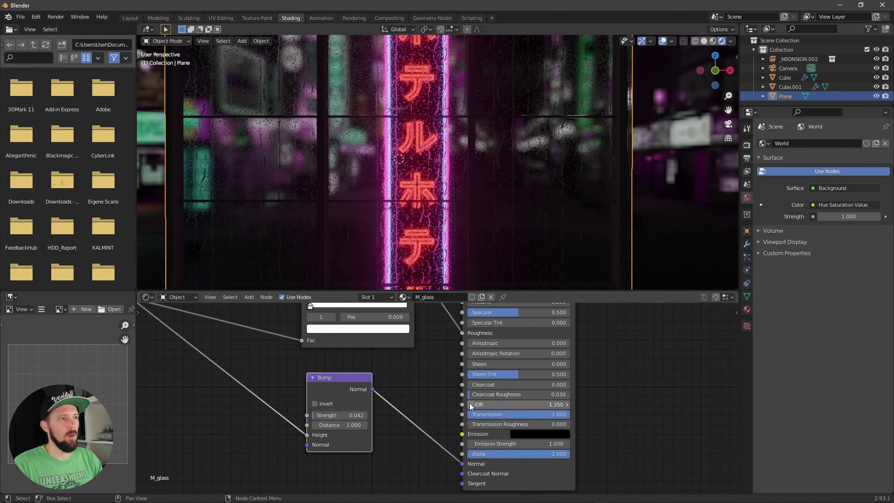
left_click(469, 405)
left_click(469, 405)
left_click(469, 405)
left_click(469, 405)
middle_click_drag(403, 141, 431, 124)
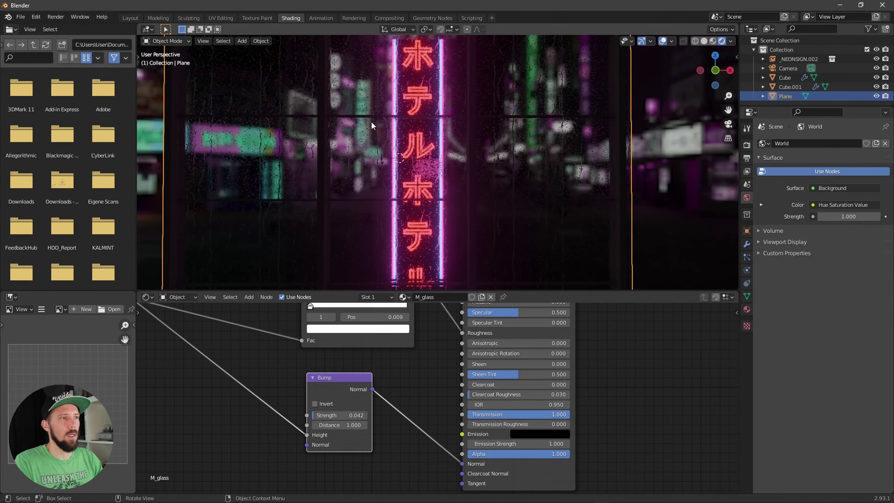
middle_click_drag(371, 121, 482, 152)
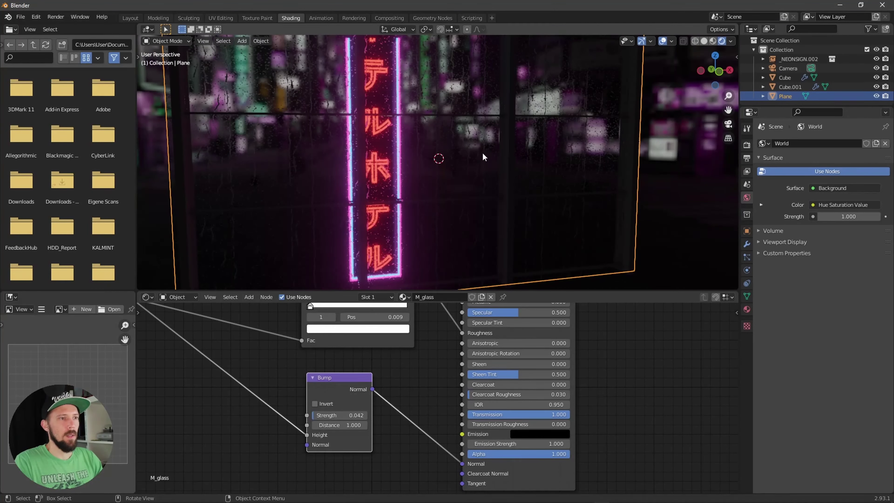
- Rename the pillars' material to M_gloss and make it black with roughness about 0.13
left_click(504, 151)
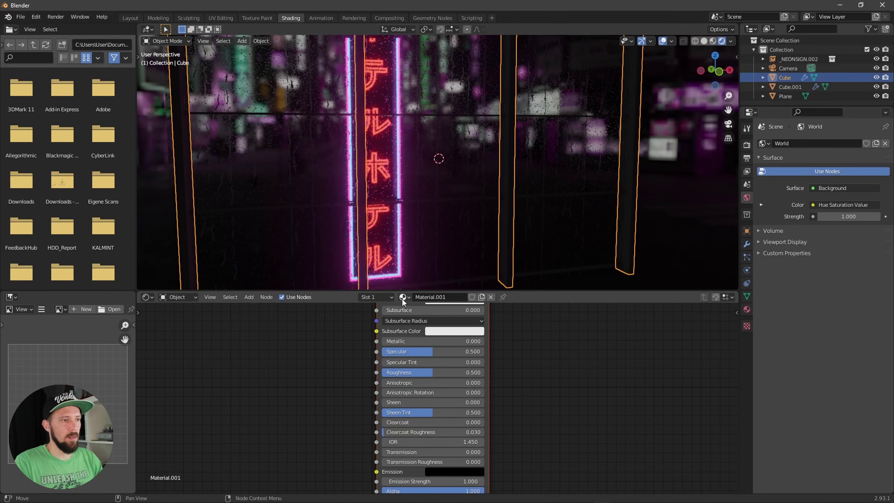
scroll(448, 333, "up", 4, "shift")
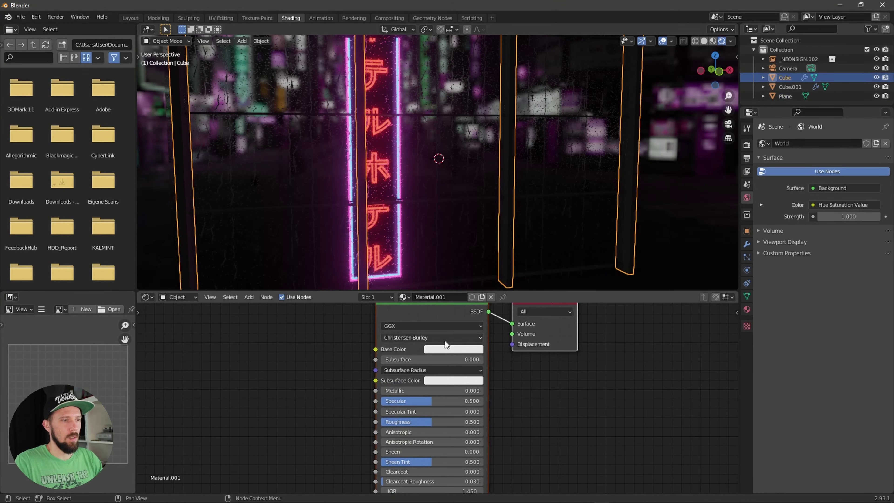
double_click(440, 296)
type("M_gloss")
key("Return")
left_click(464, 349)
left_click_drag(504, 252, 504, 287)
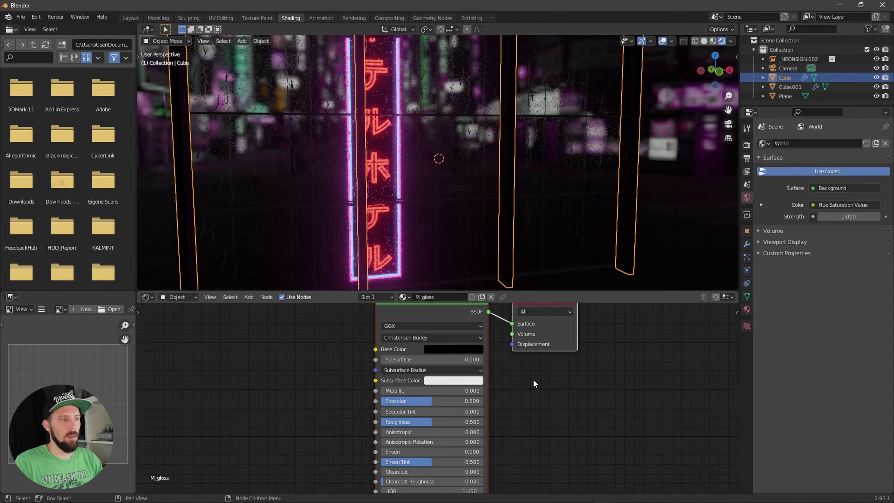
left_click_drag(429, 421, 390, 426)
middle_click_drag(511, 266, 453, 213)
- Assign the existing M_blackGloss material to the horizontal frame bars and hide the overlays
left_click(456, 205)
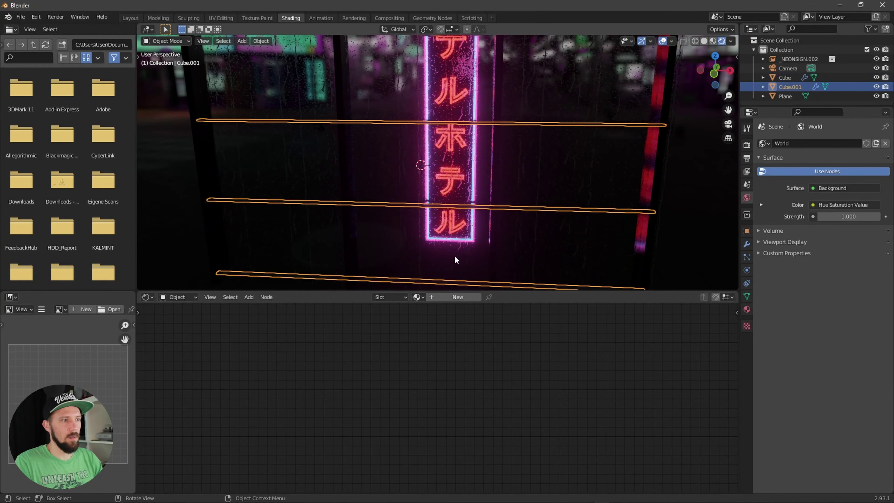
left_click(419, 297)
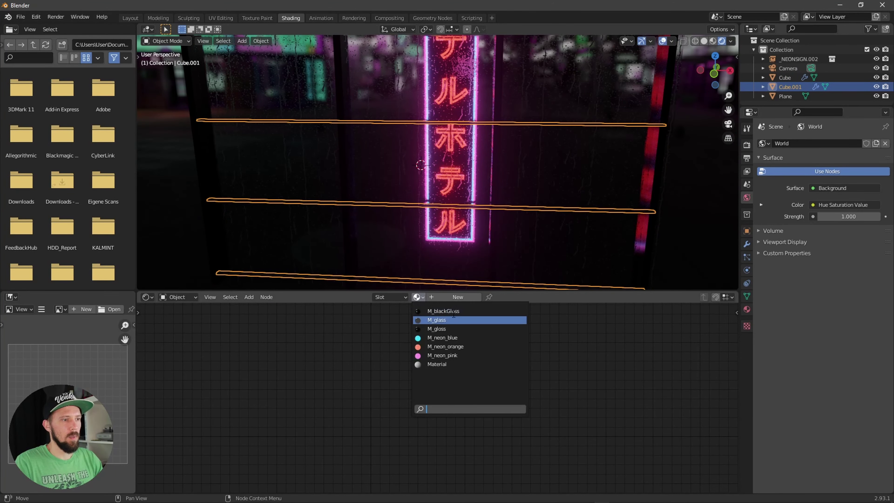
left_click(466, 311)
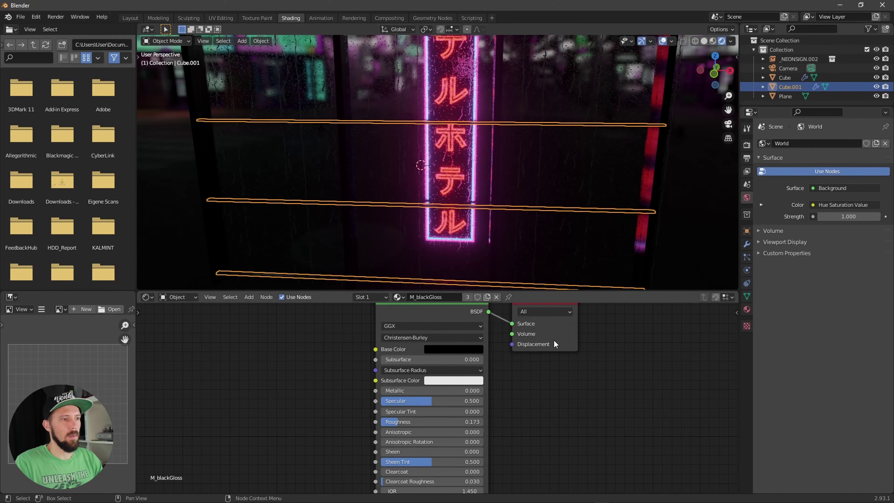
middle_click_drag(543, 214, 662, 73)
left_click(662, 42)
mouse_move(521, 183)
middle_mouse_down()
mouse_move(505, 180)
mouse_move(520, 169)
middle_mouse_up()
- In camera view, duplicate _NEONSIGN.002 and place the copy farther back, right of the original
key("KP_0")
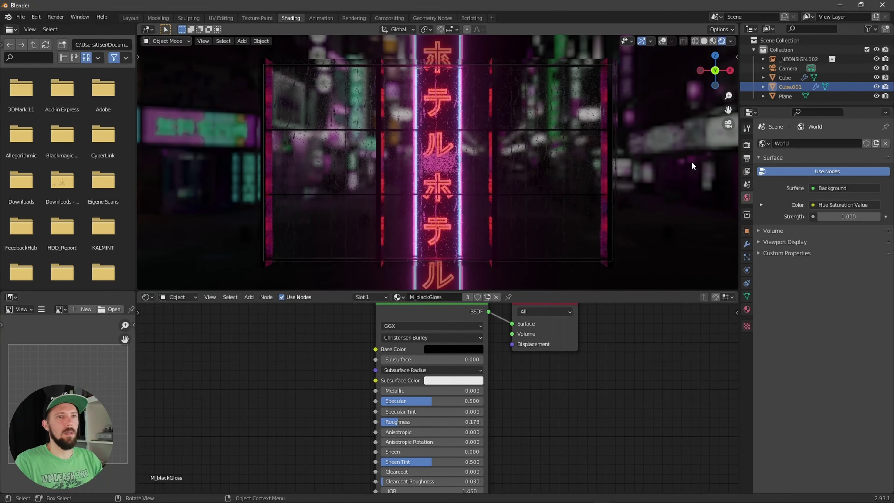
left_click_drag(790, 105, 787, 146)
left_click(797, 59)
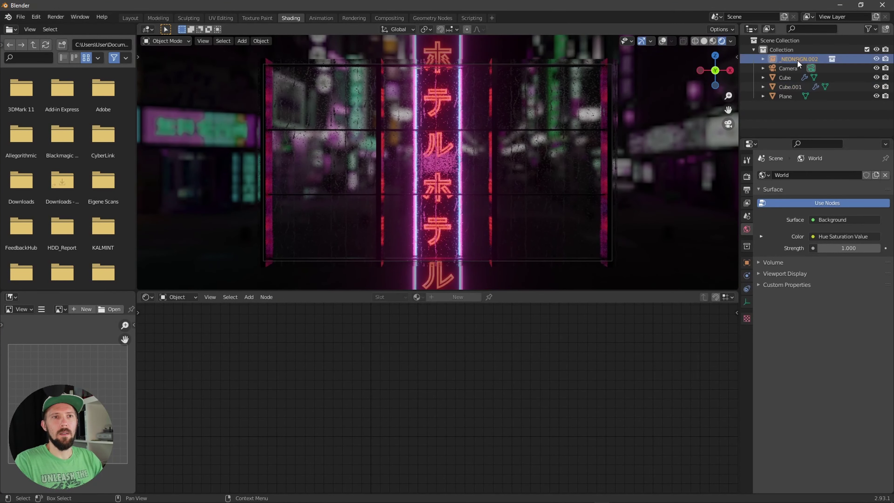
key("shift+d")
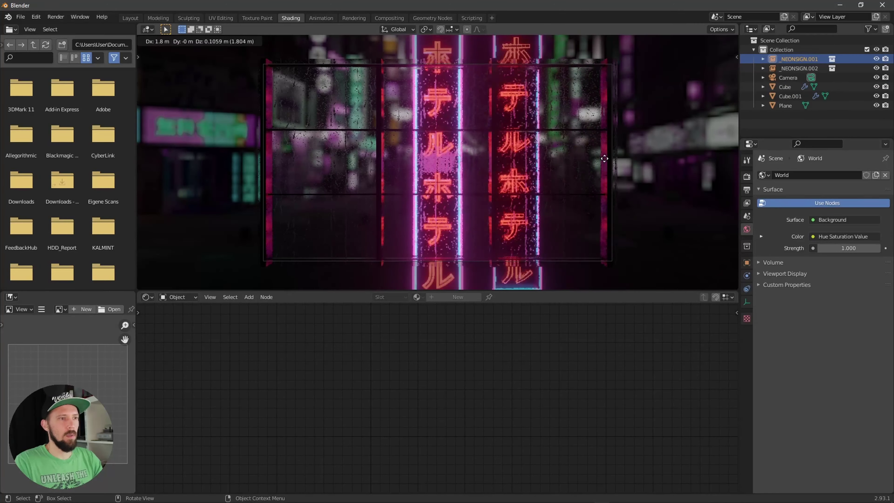
key("g")
key("x")
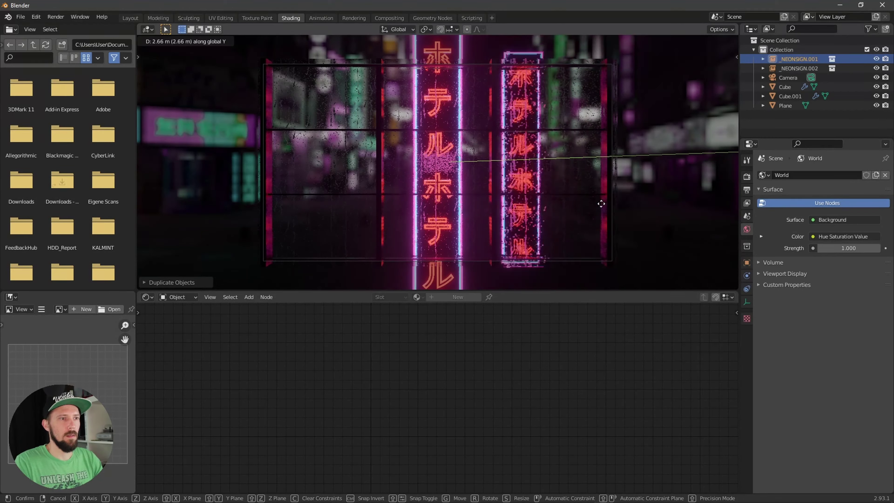
left_click(592, 212)
key("g")
key("x")
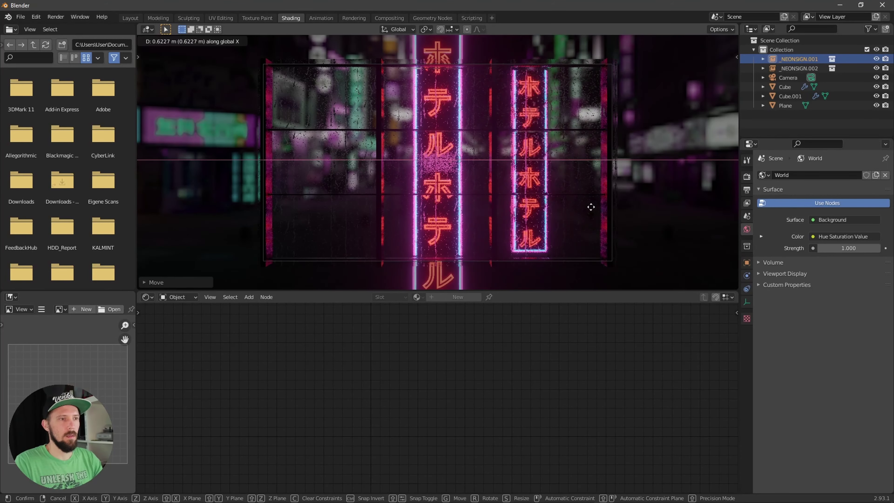
left_click(596, 209)
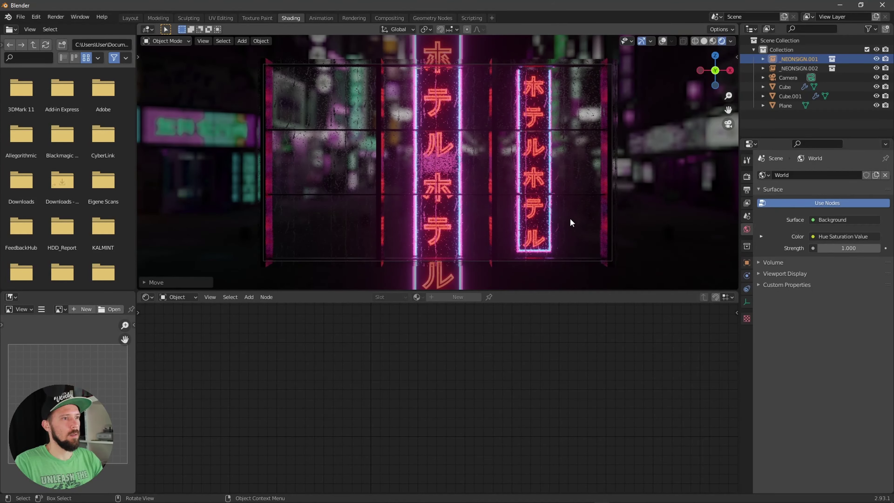
- Duplicate the sign again and set the copy farther back on the window's left side
key("shift+d")
key("x")
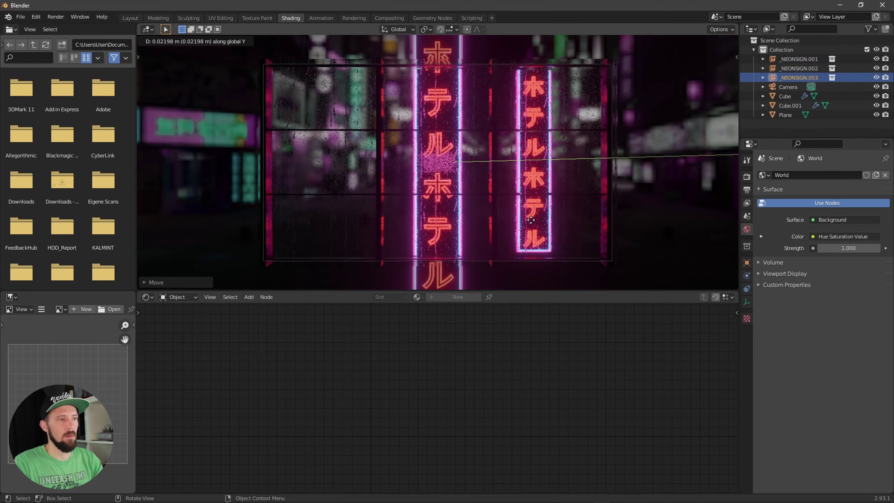
key("shift+d")
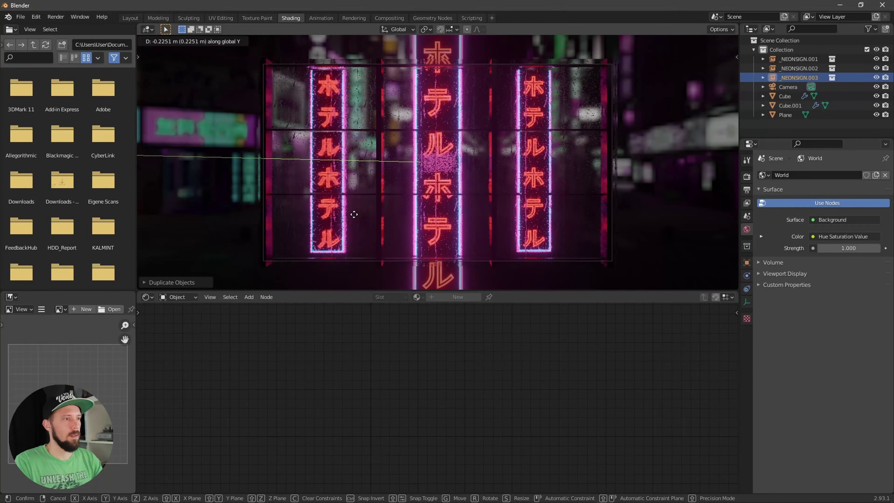
key("y")
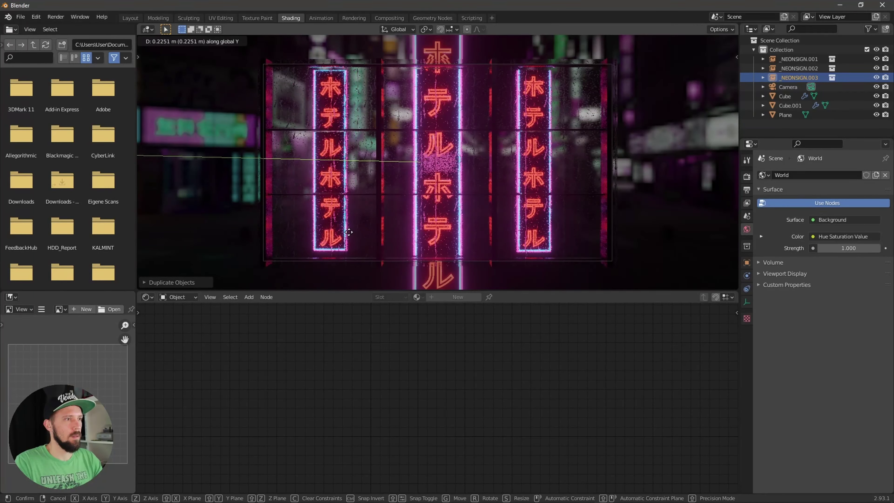
left_click(329, 270)
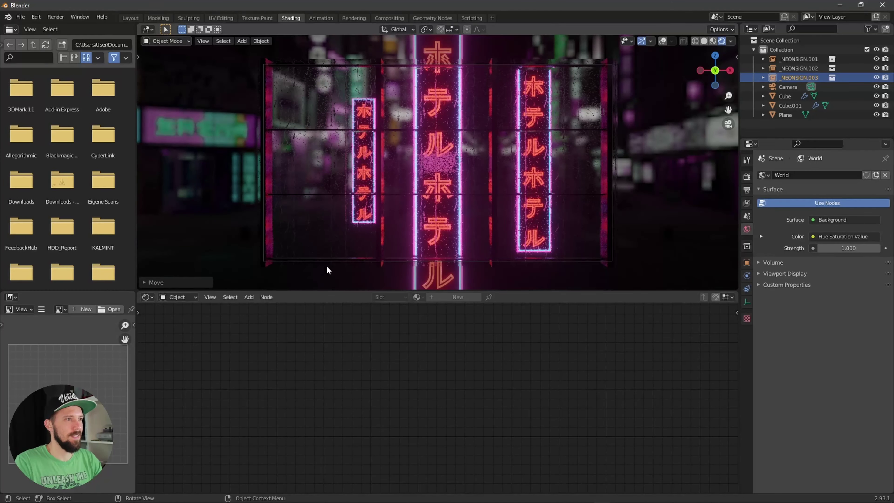
key("g")
key("x")
left_click(313, 261)
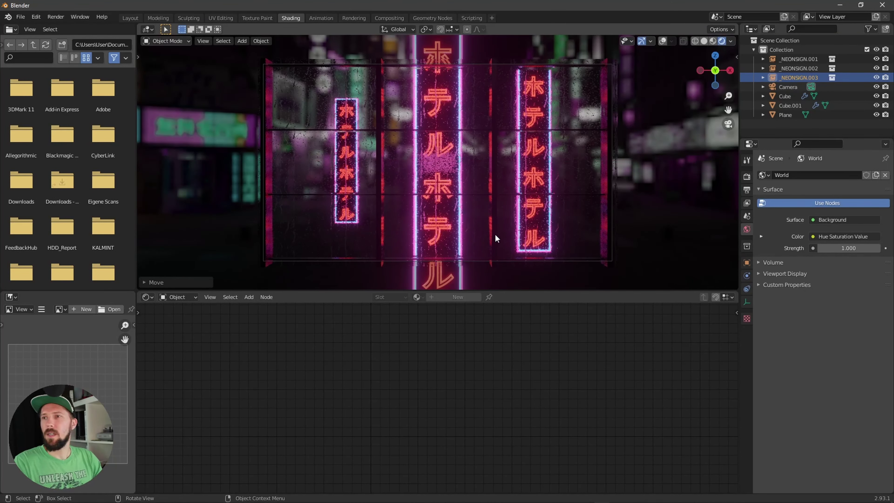
middle_click_drag(496, 239, 527, 215)
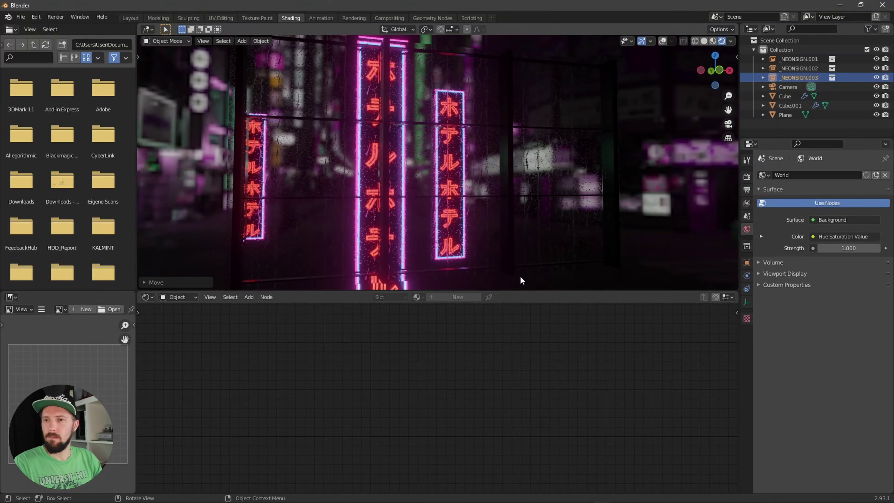